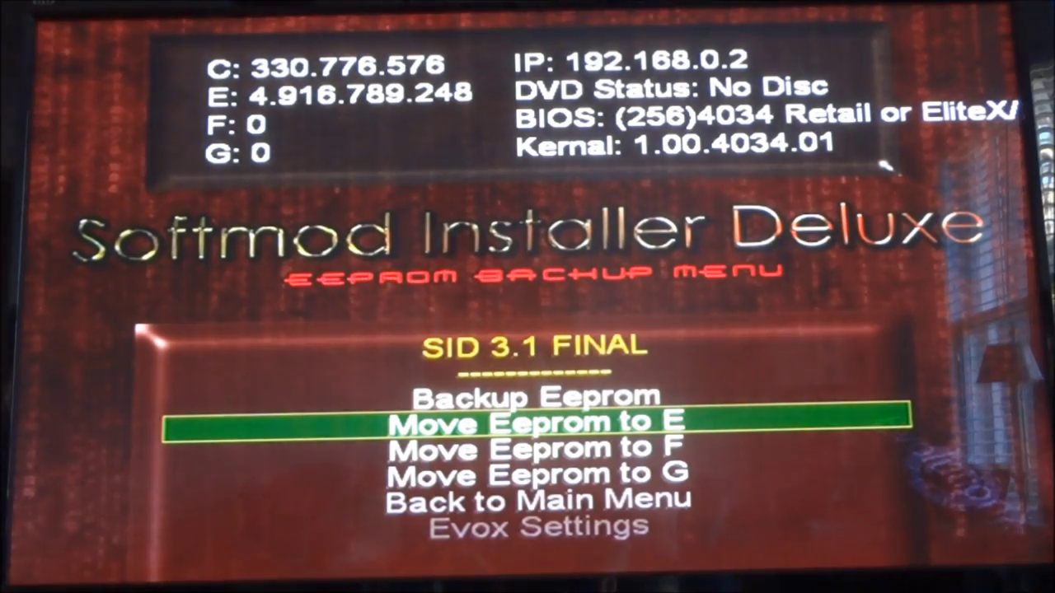
Step: Back up the Eeprom to E:\Backup\Eeprom and return to the Softmod Installer Deluxe main menu
key("Left")
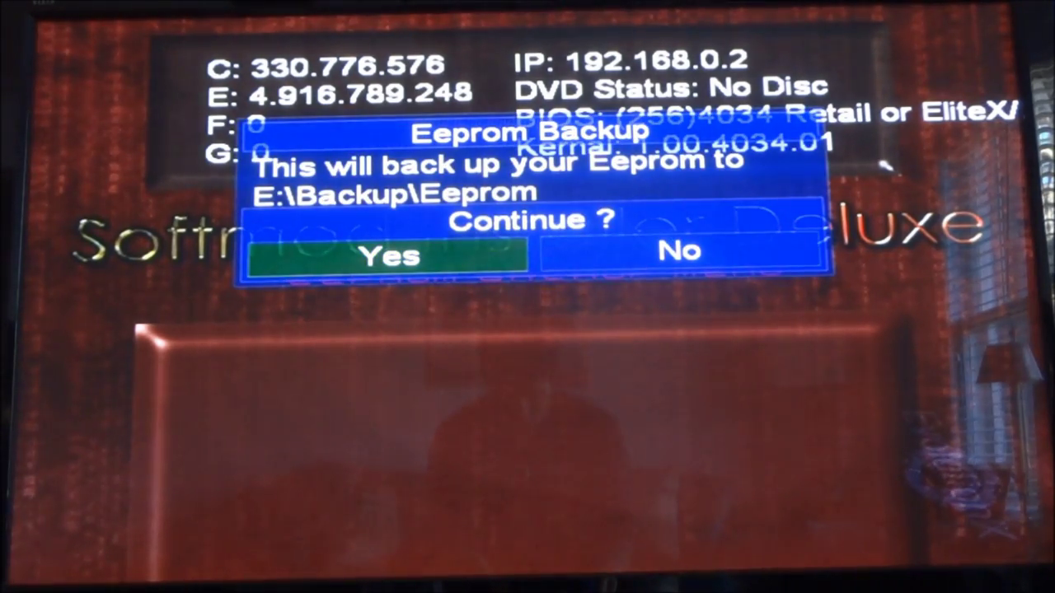
key("Return")
key("Down")
key("Down")
key("Down")
key("Return")
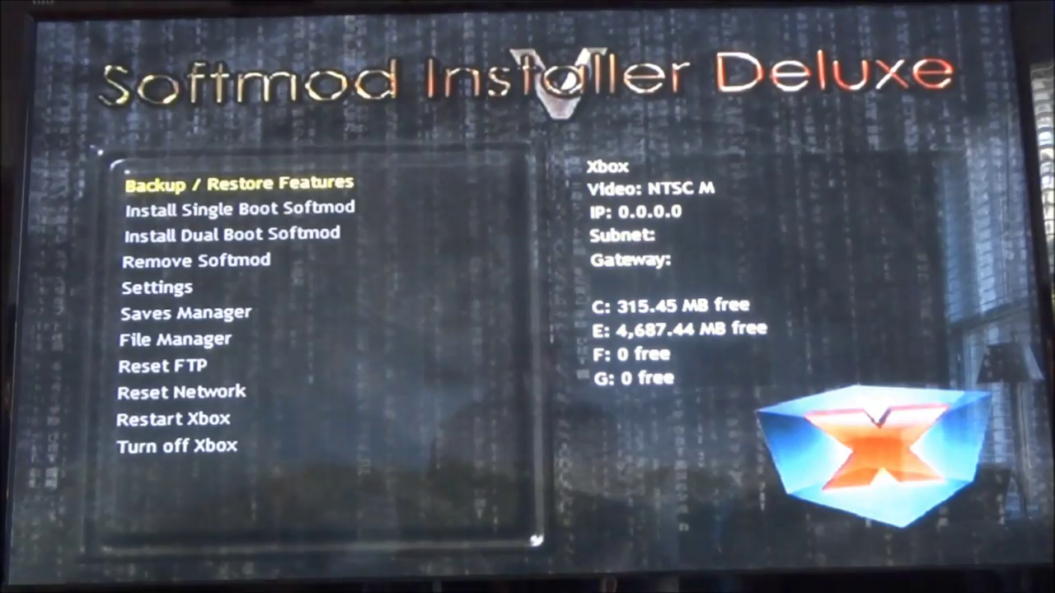
Step: Open the Network Settings from the installer's settings
key("Down")
key("Down")
key("Down")
key("Down")
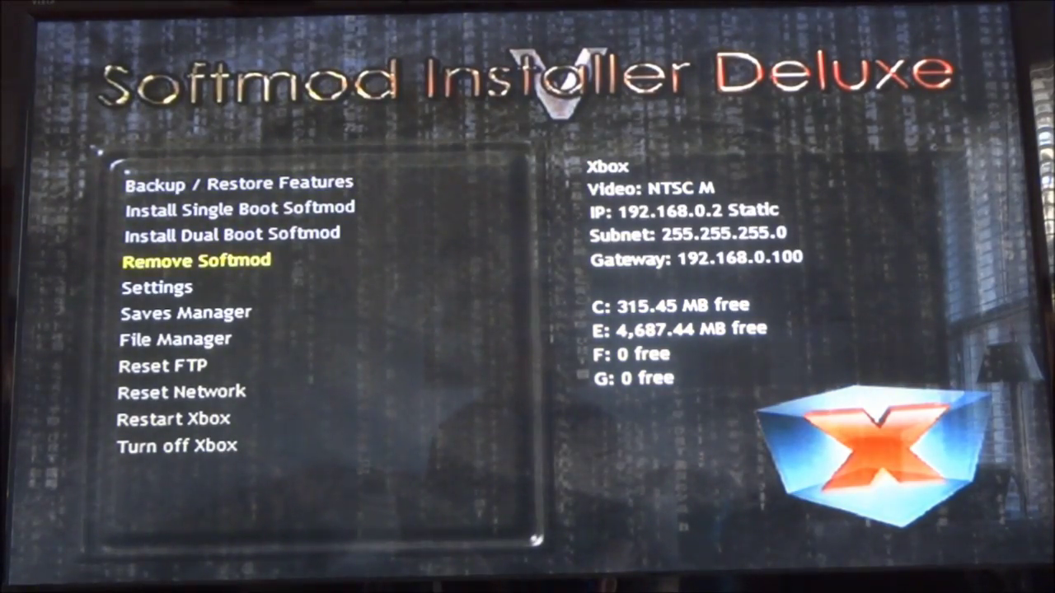
key("Up")
key("Down")
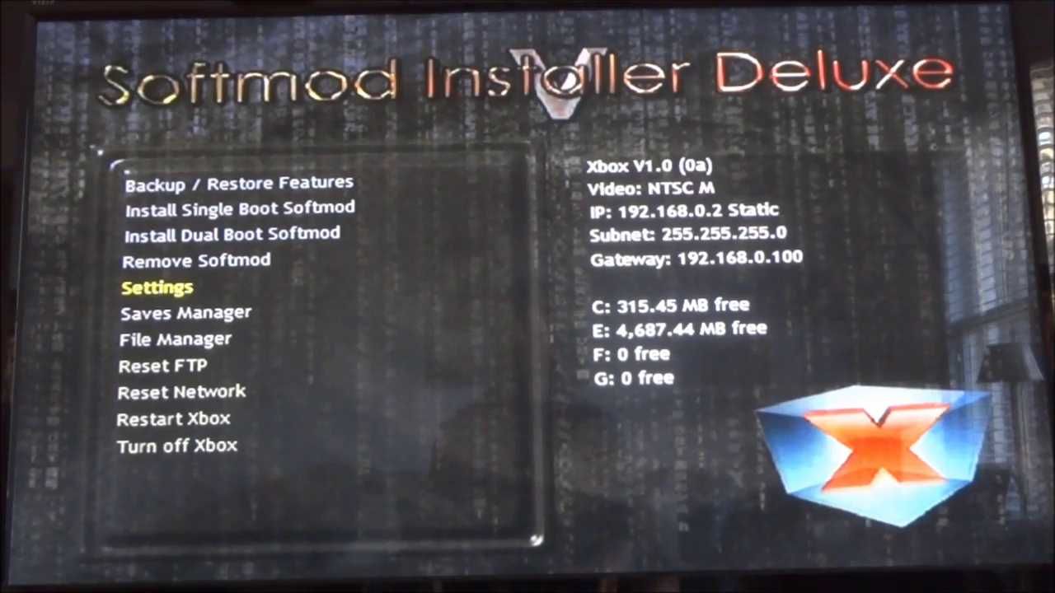
key("Return")
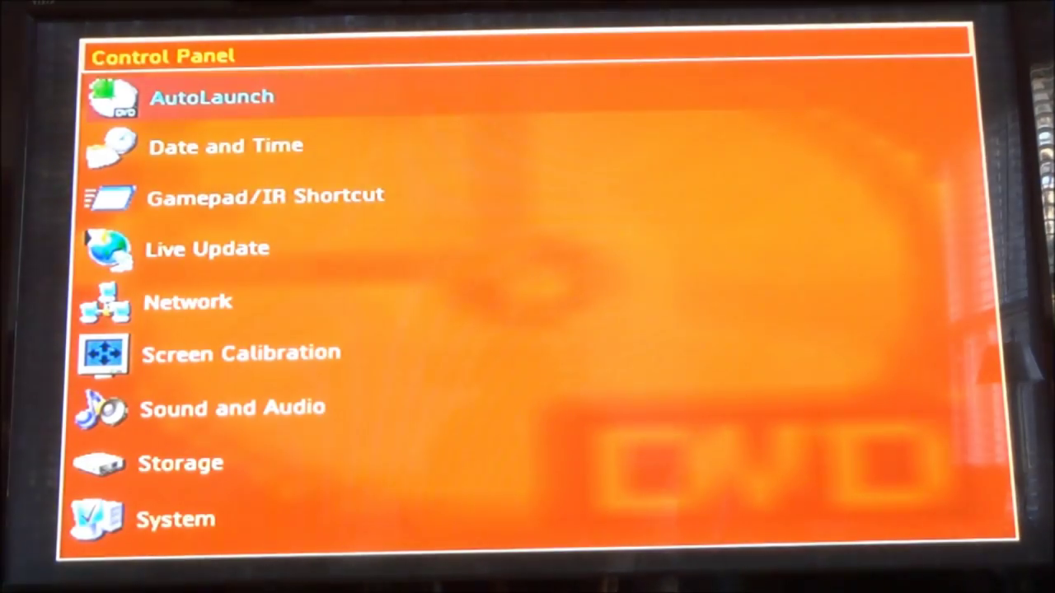
key("Down")
key("Down")
key("Down")
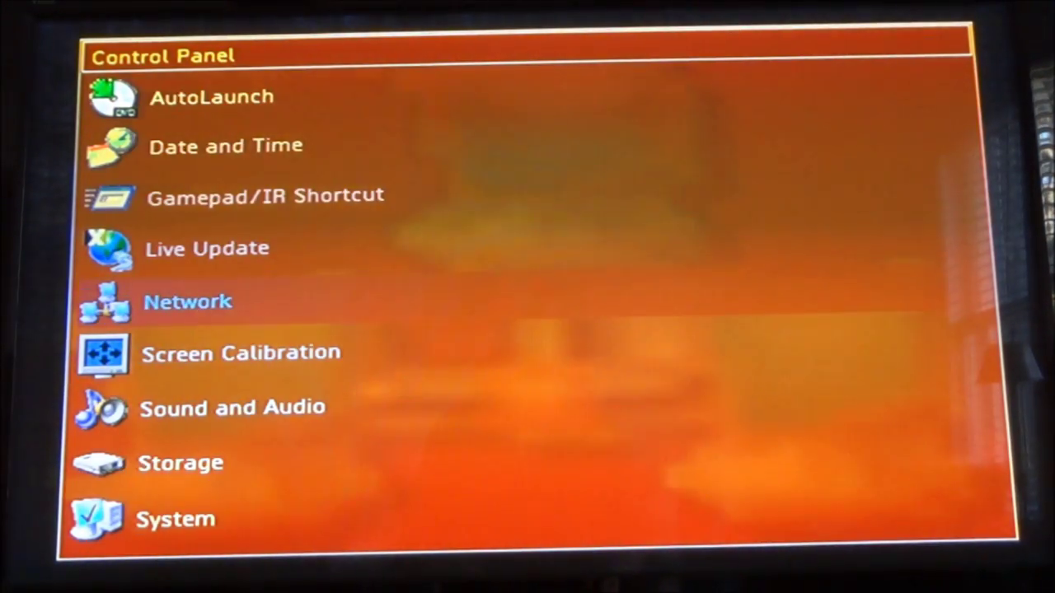
key("Return")
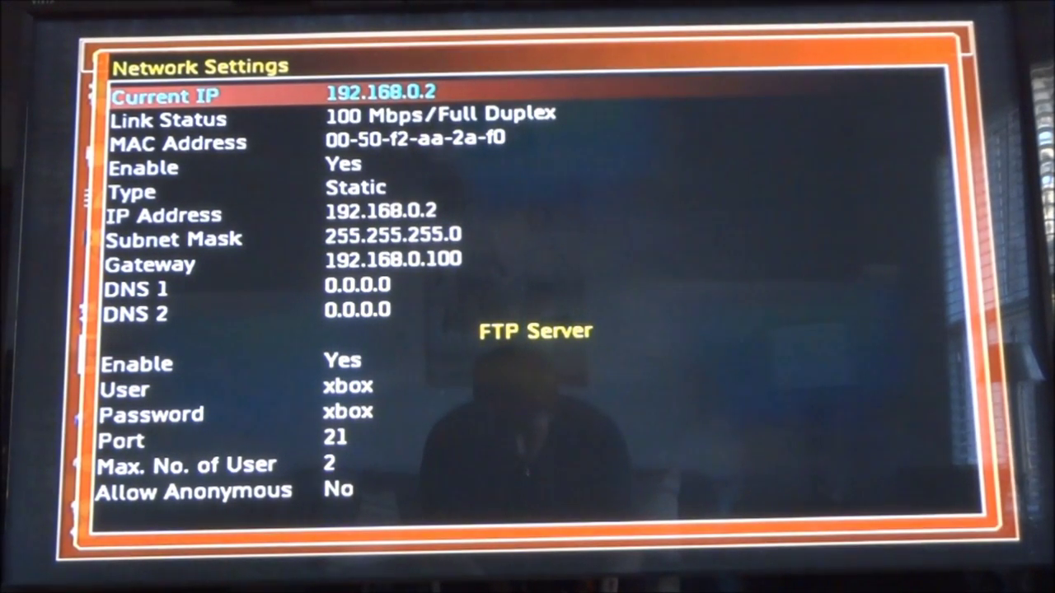
Step: Set the network type to DHCP, save the changed settings and return to the main menu
key("Down")
key("Down")
key("Down")
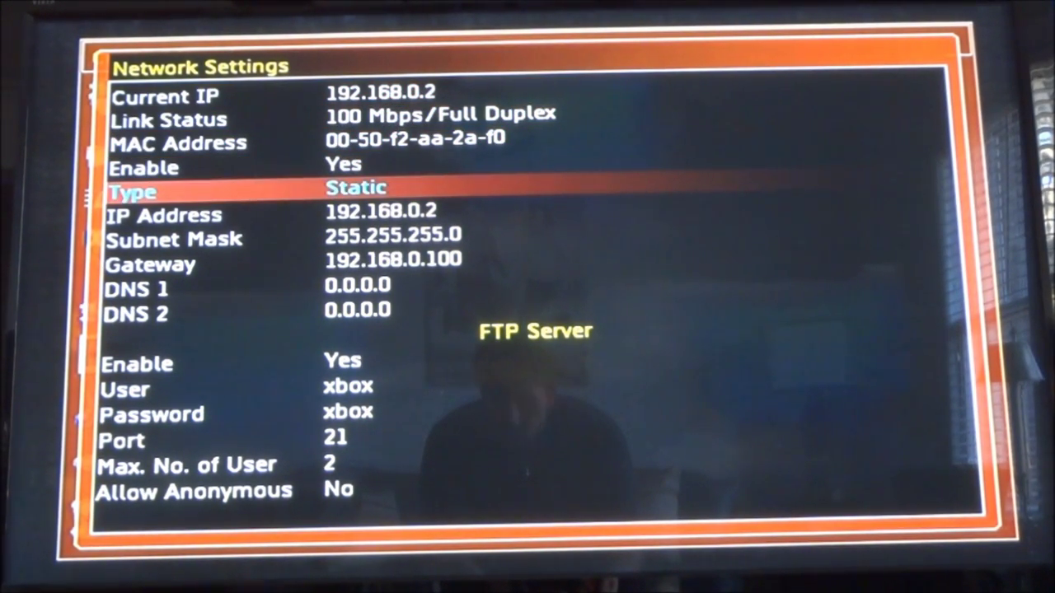
key("Return")
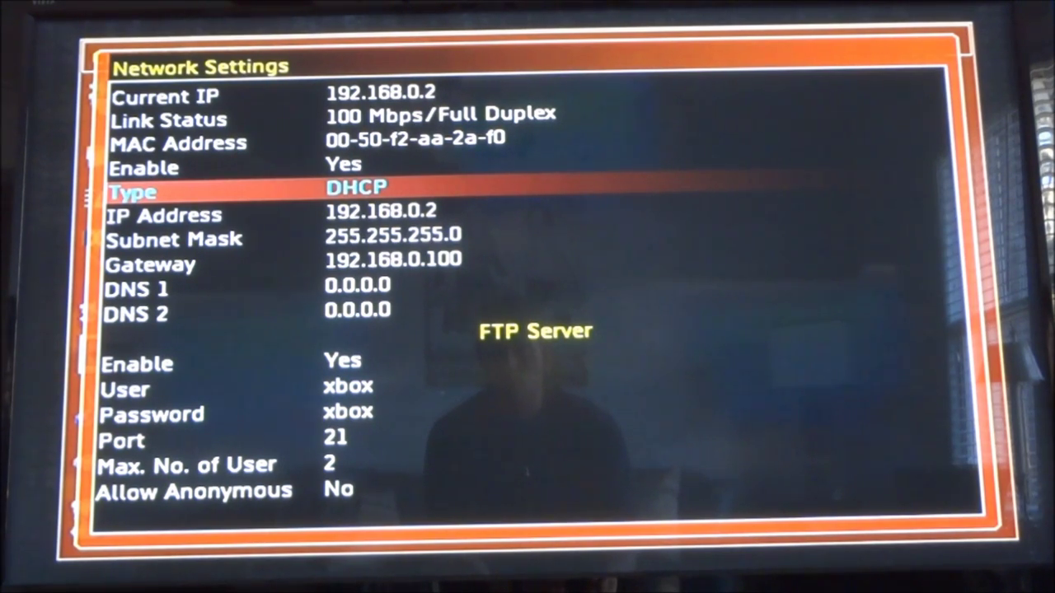
key("Down")
key("Down")
key("Down")
key("Down")
key("Down")
key("Down")
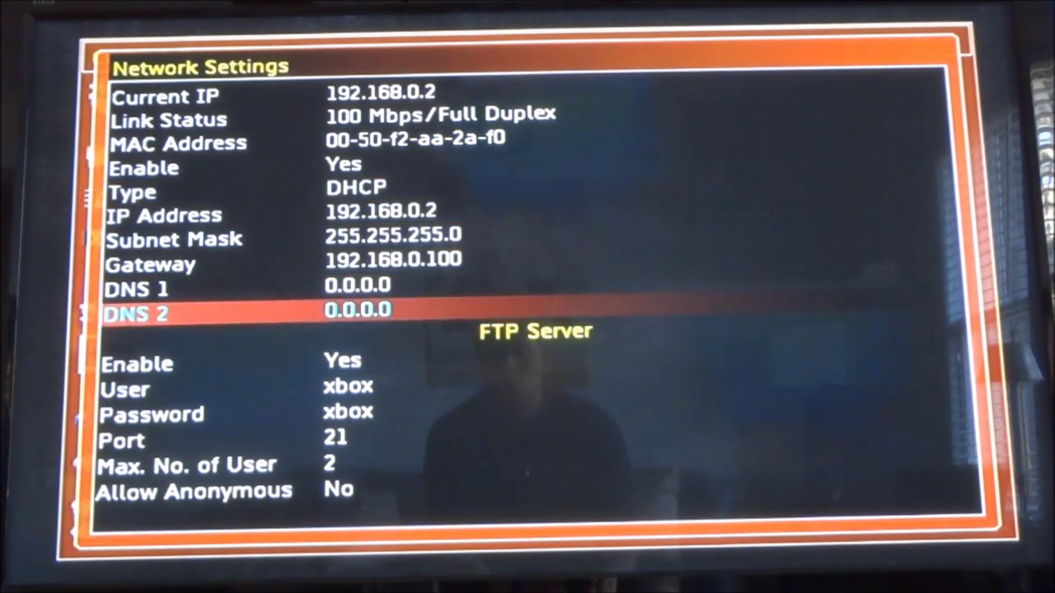
key("Escape")
key("Left")
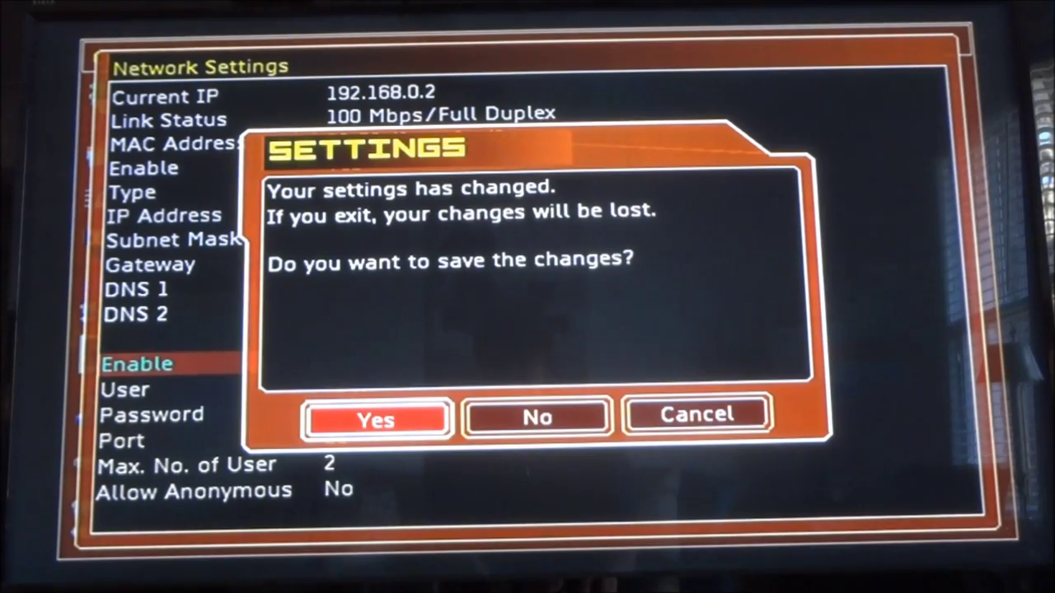
key("Return")
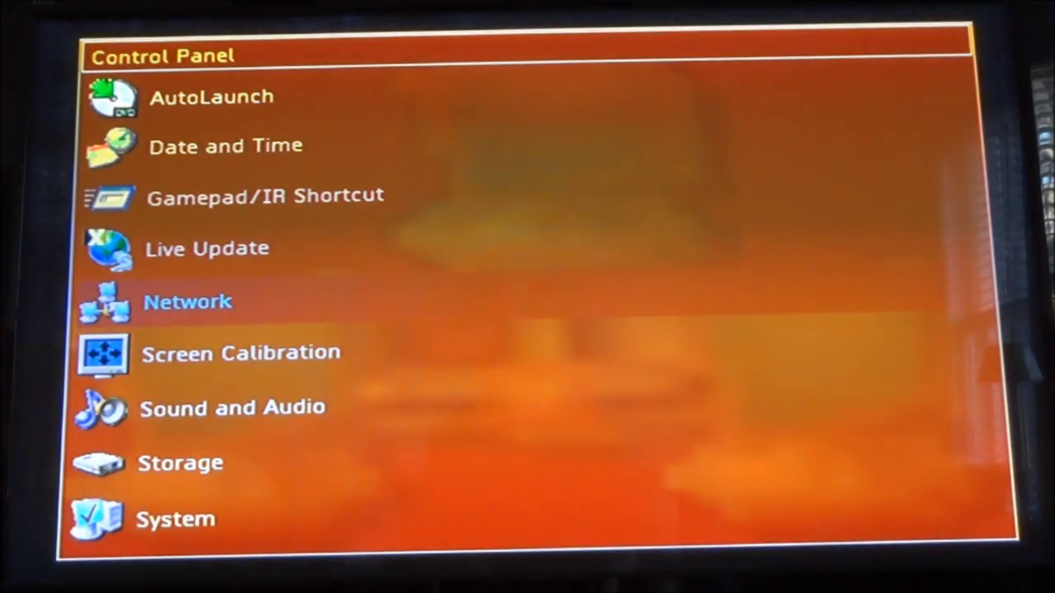
key("Escape")
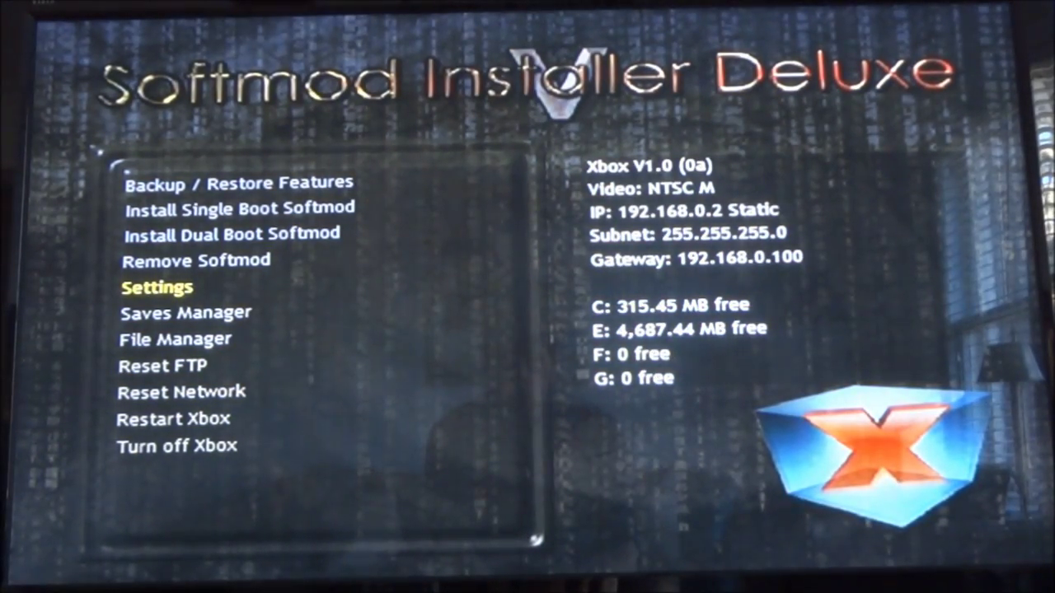
Step: Reset the Xbox network from the installer's main menu
key("Down")
key("Down")
key("Down")
key("Down")
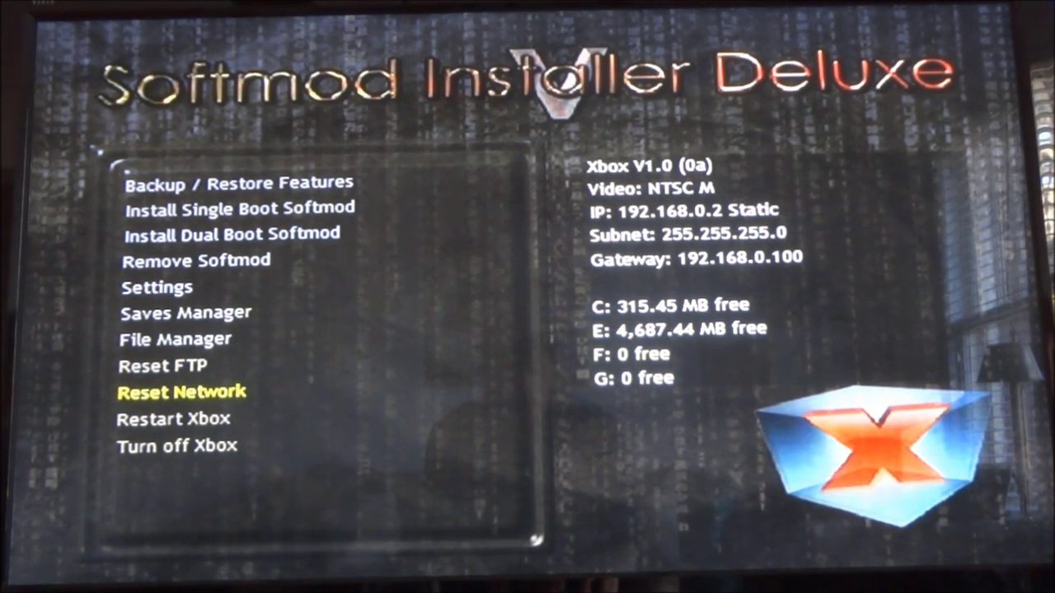
key("Return")
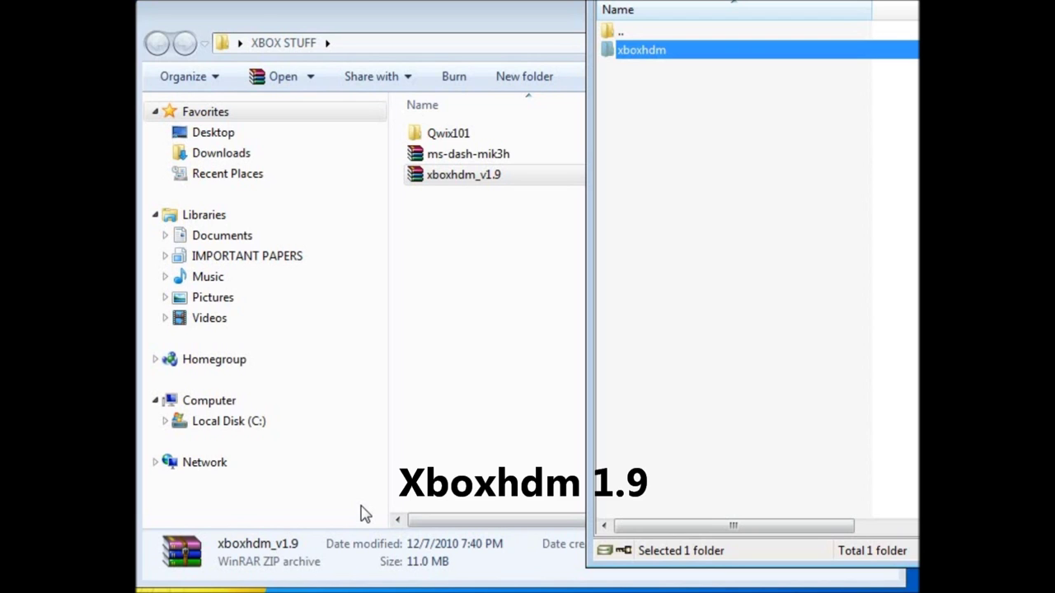
Step: Extract the xboxhdm folder from xboxhdm_v1.9.zip to the desktop, accept merging with the existing folder, and close the archive
left_click(550, 34)
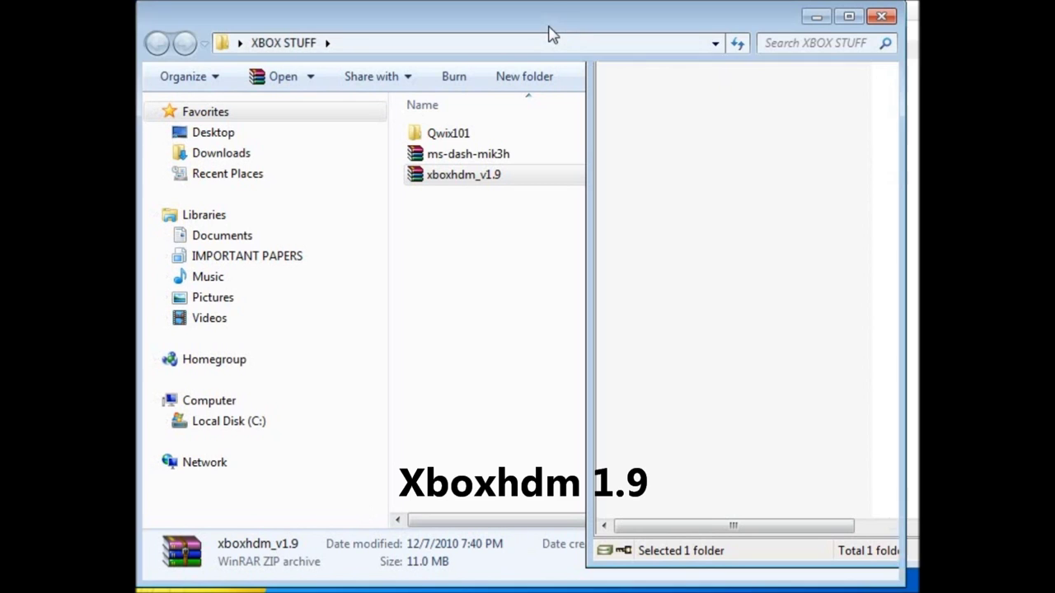
double_click(452, 183)
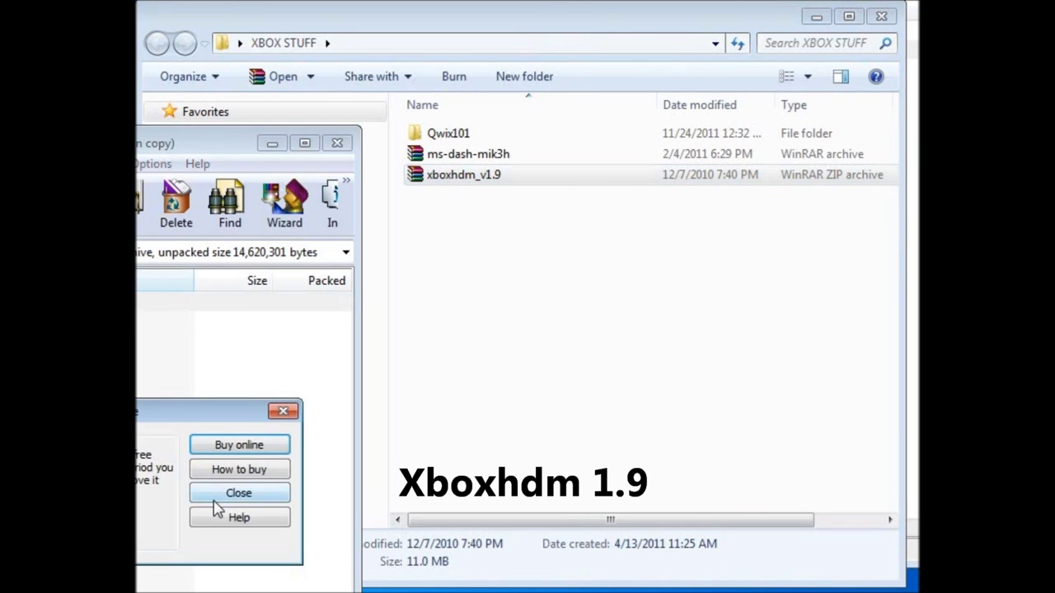
left_click(213, 500)
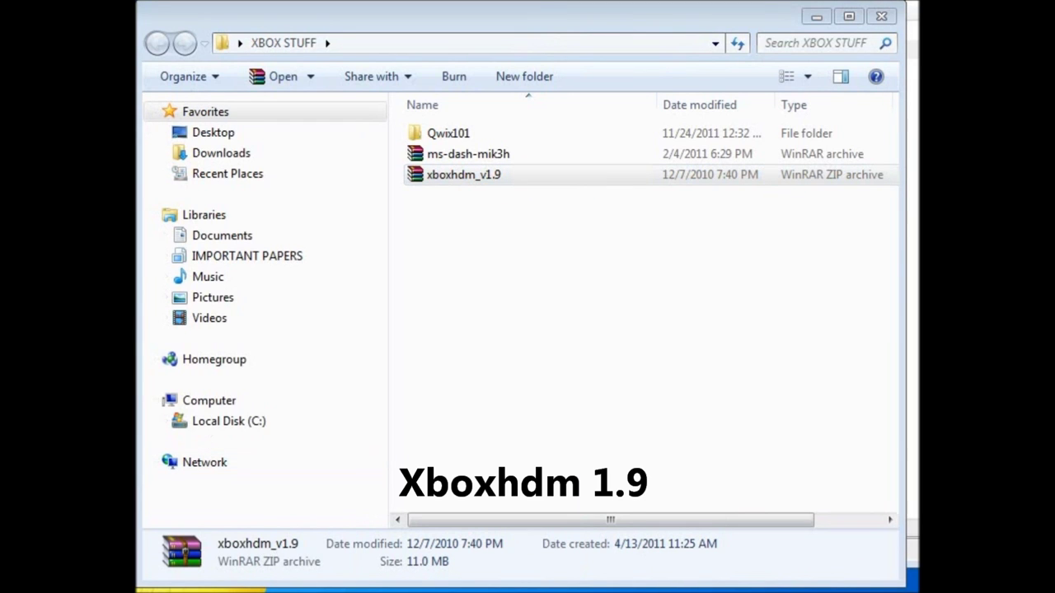
left_click(414, 409)
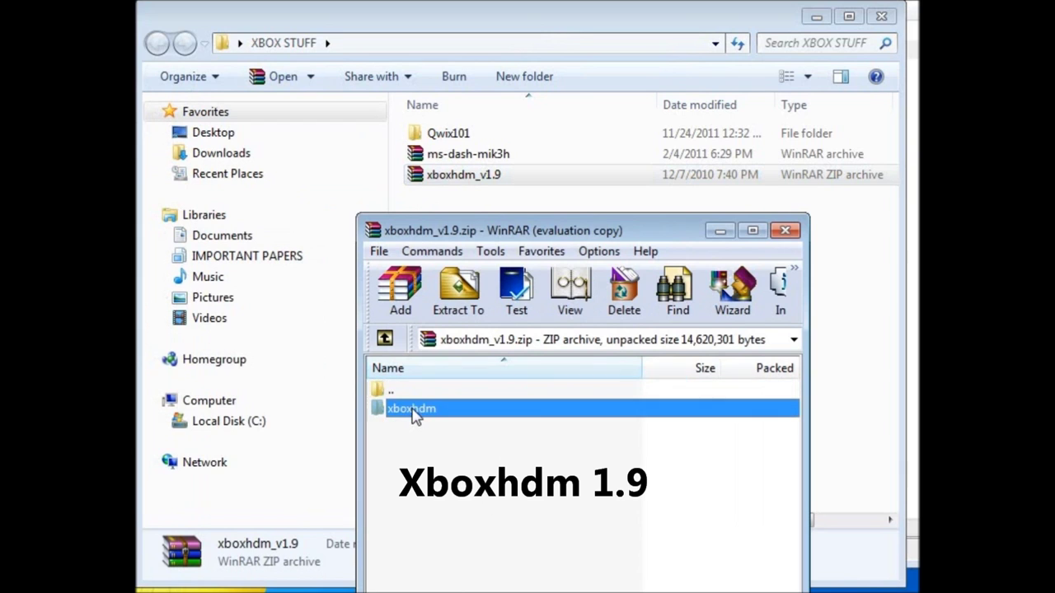
left_click_drag(412, 237, 381, 4)
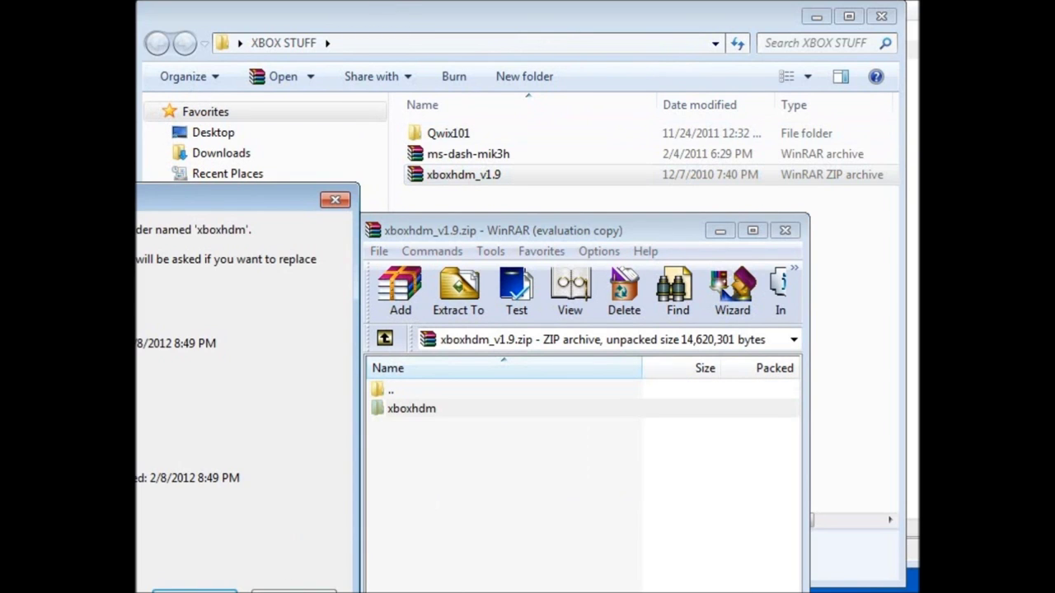
key("Return")
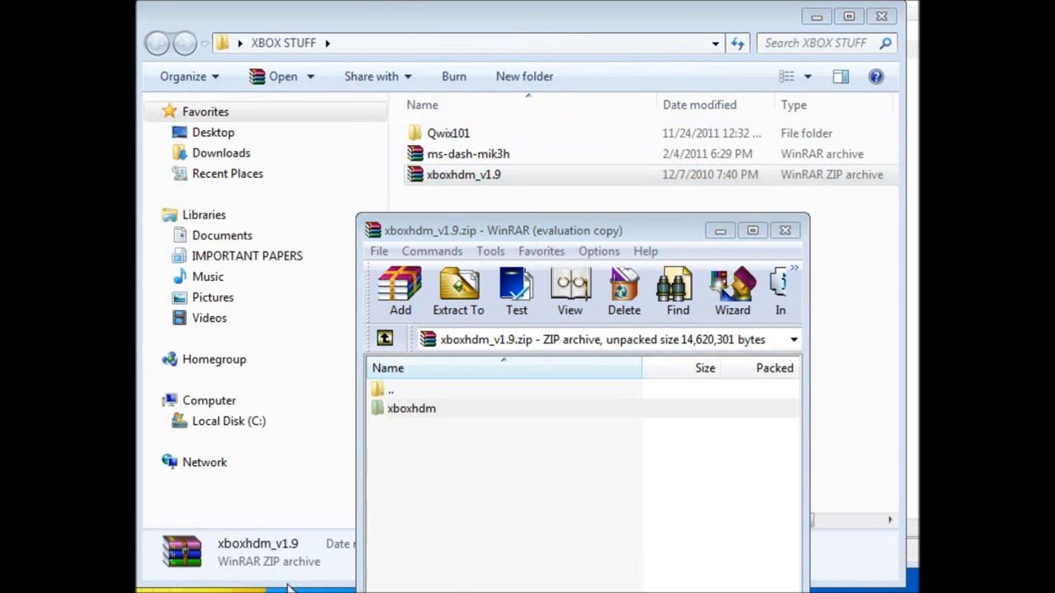
left_click(785, 231)
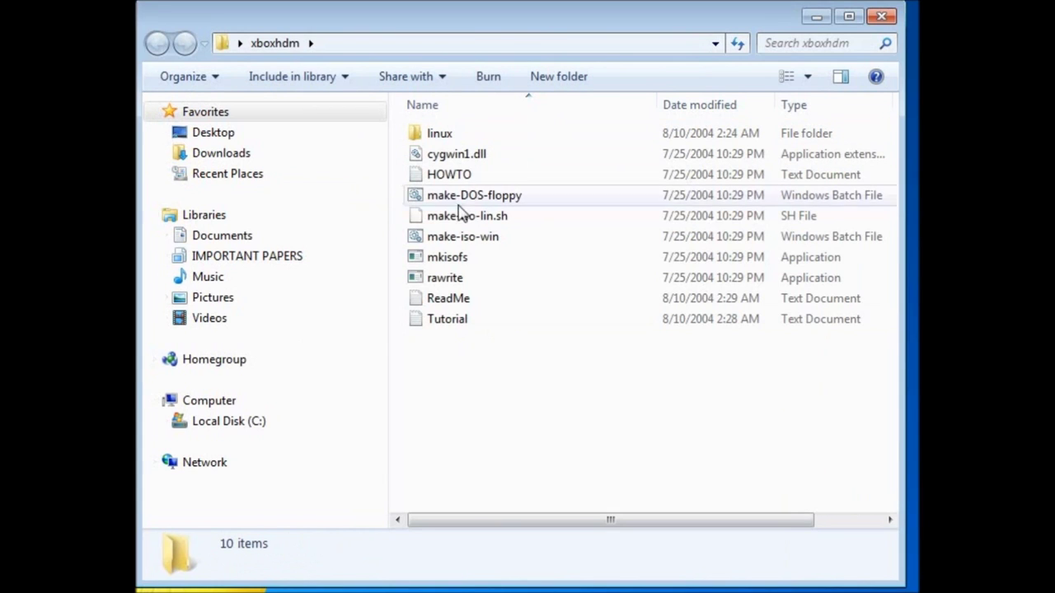
Step: Delete the C and E folders inside the linux folder of xboxhdm
double_click(448, 134)
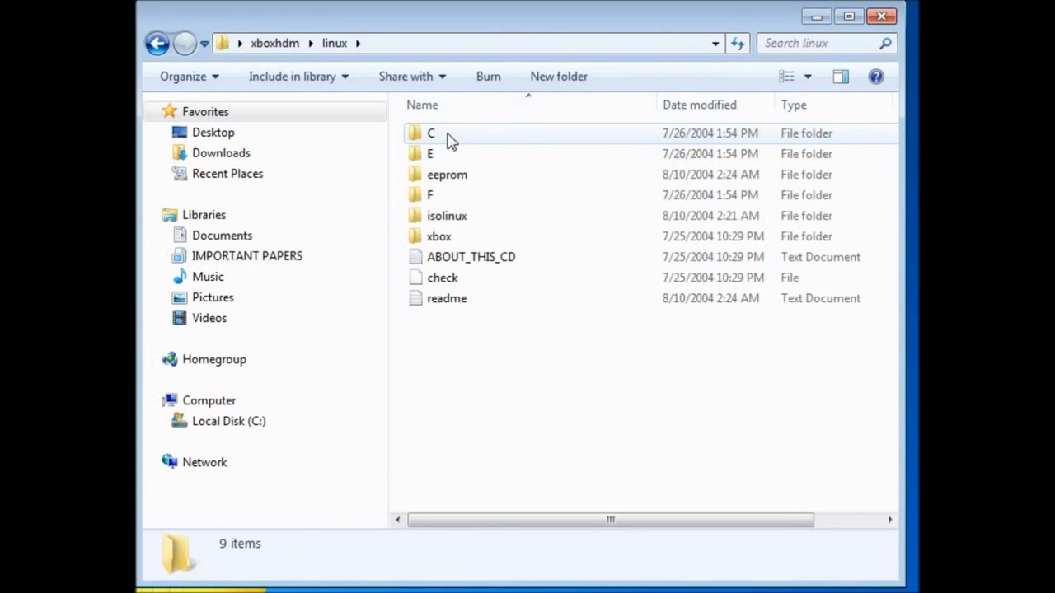
left_click(448, 156)
key("shift+Up")
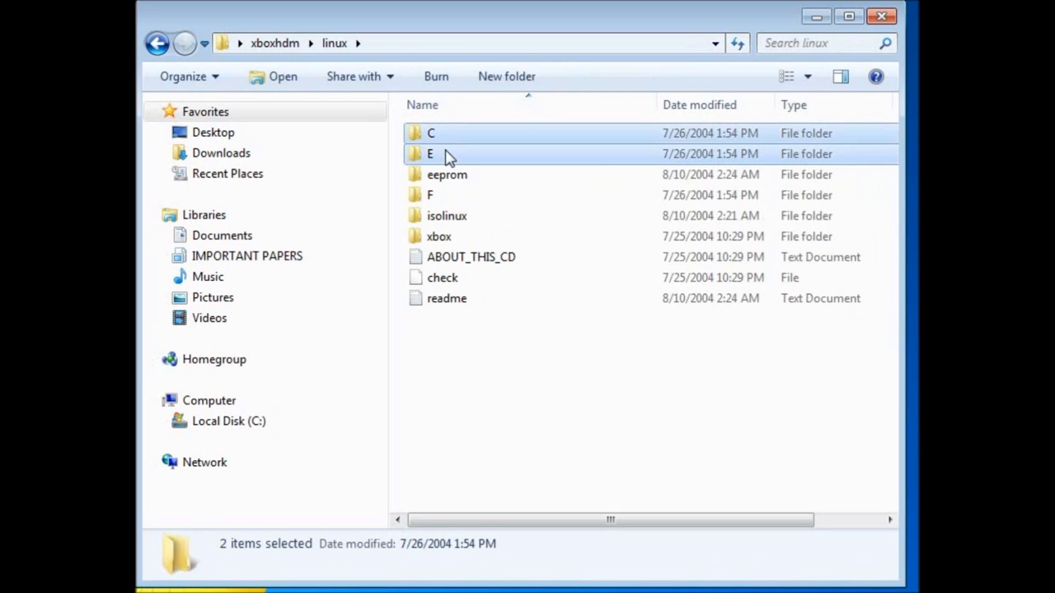
right_click(445, 154)
left_click(503, 523)
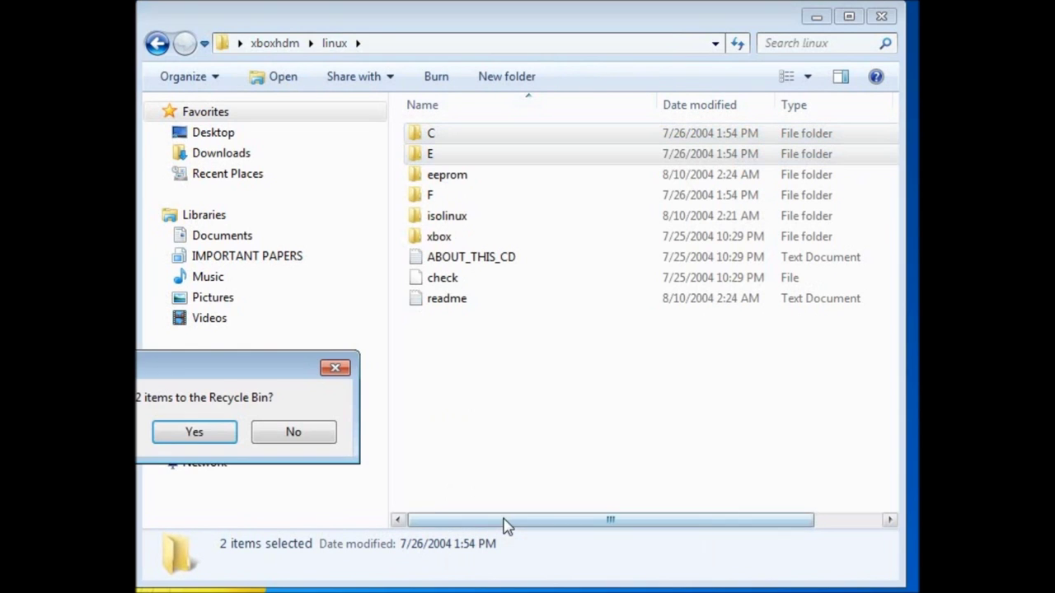
left_click(194, 432)
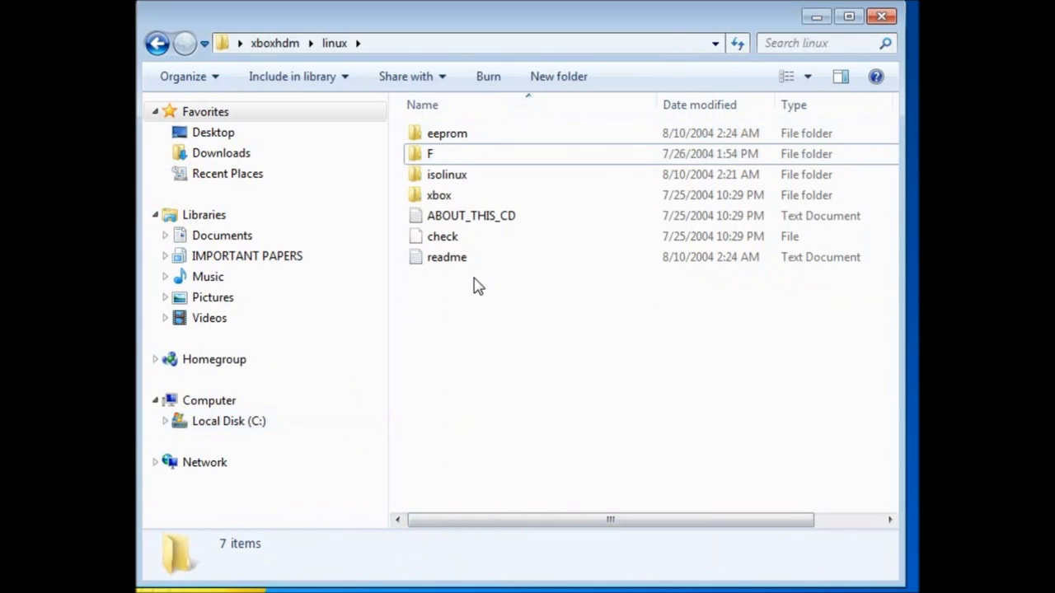
Step: Examine the contents of the eeprom folder inside linux and return to the xboxhdm folder
left_click(456, 137)
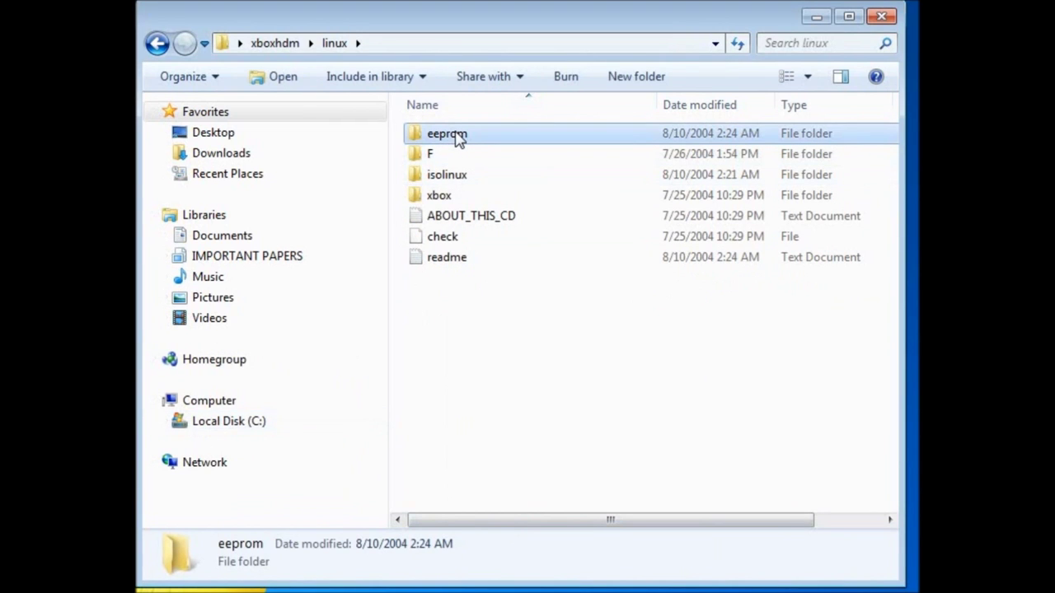
double_click(459, 139)
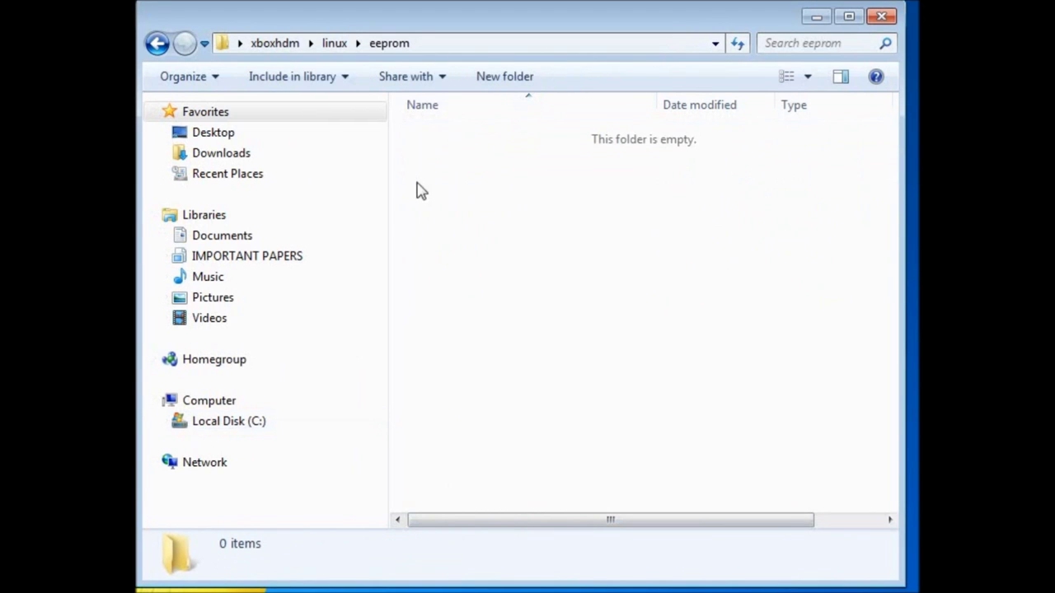
left_click(156, 43)
left_click(158, 44)
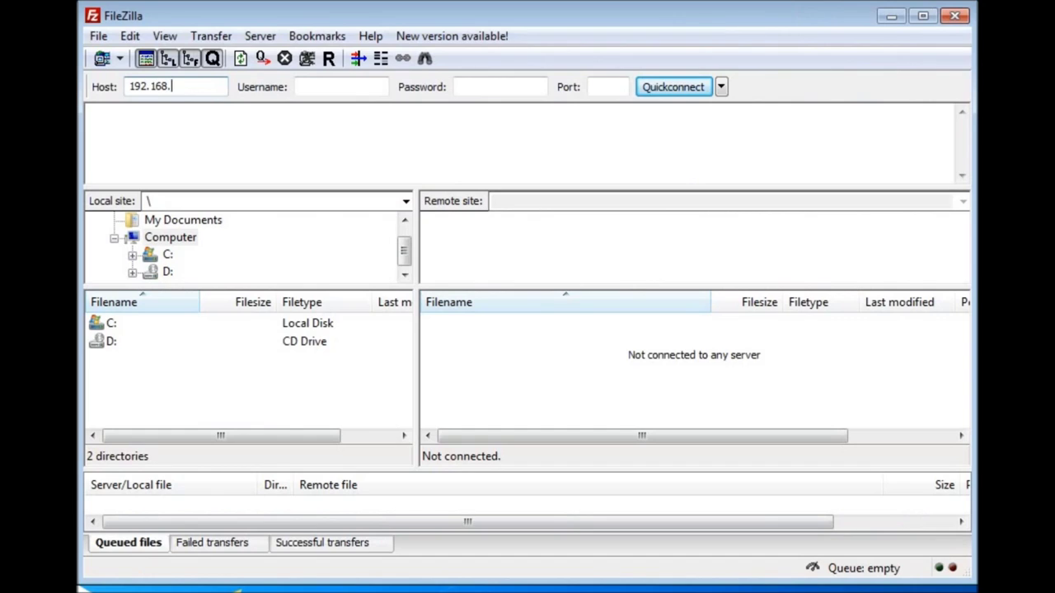
Step: In FileZilla, connect to host 192.168.1.9 with username xbox and the account password, and enlarge the window
type("9")
left_click(341, 87)
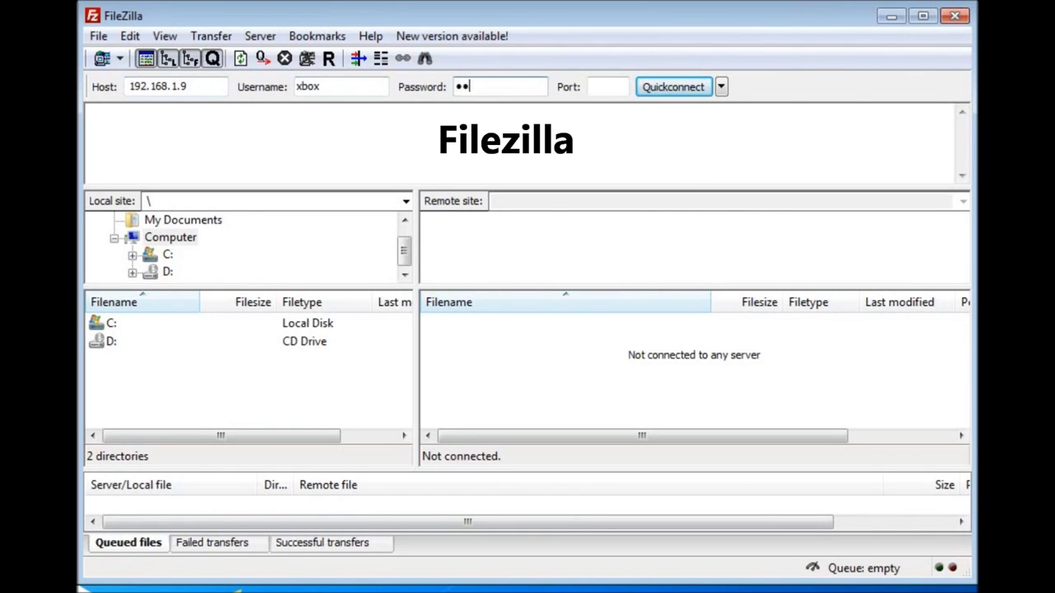
key("Return")
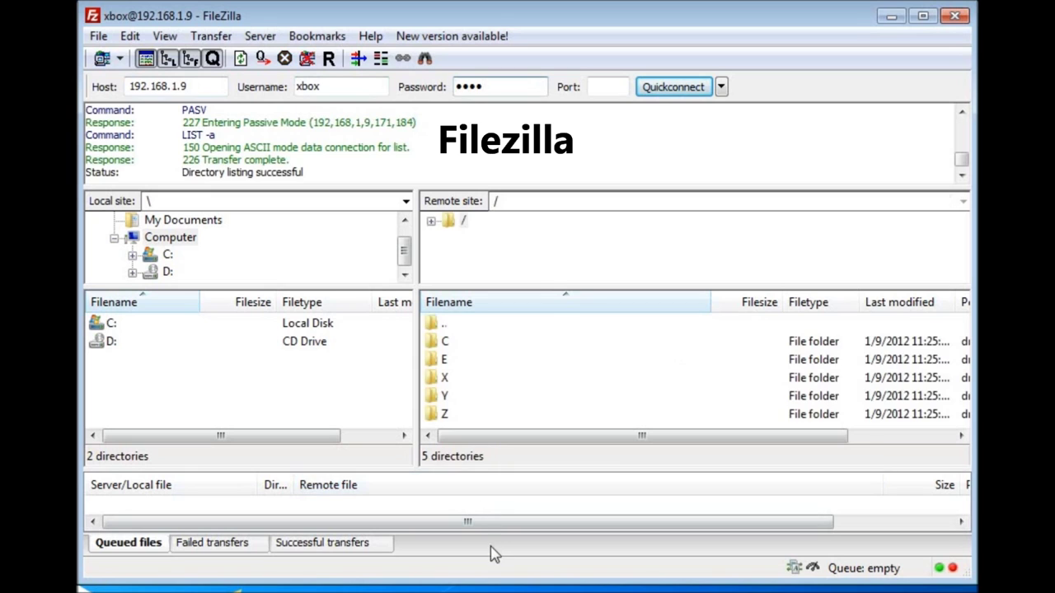
left_click_drag(482, 581, 483, 592)
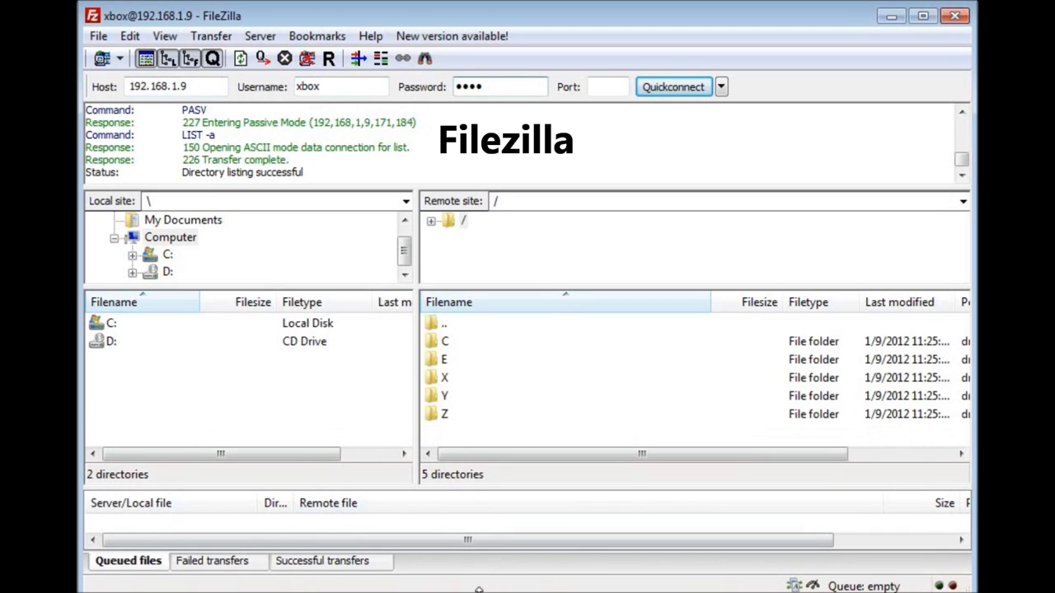
Step: Open the linux folder of the desktop's xboxhdm folder and arrange its narrowed window beside FileZilla
left_click(437, 363)
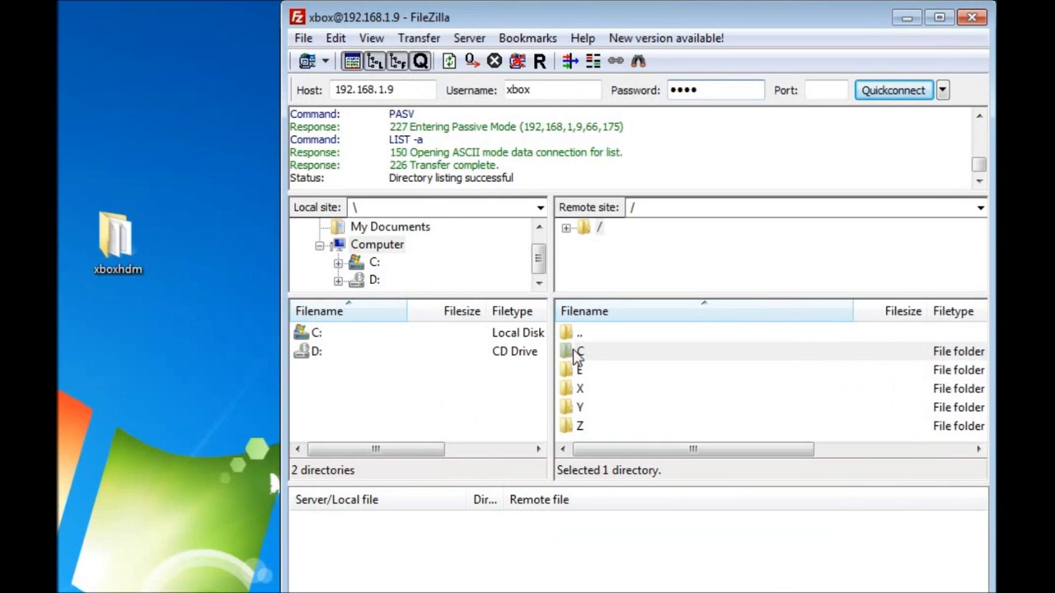
double_click(122, 239)
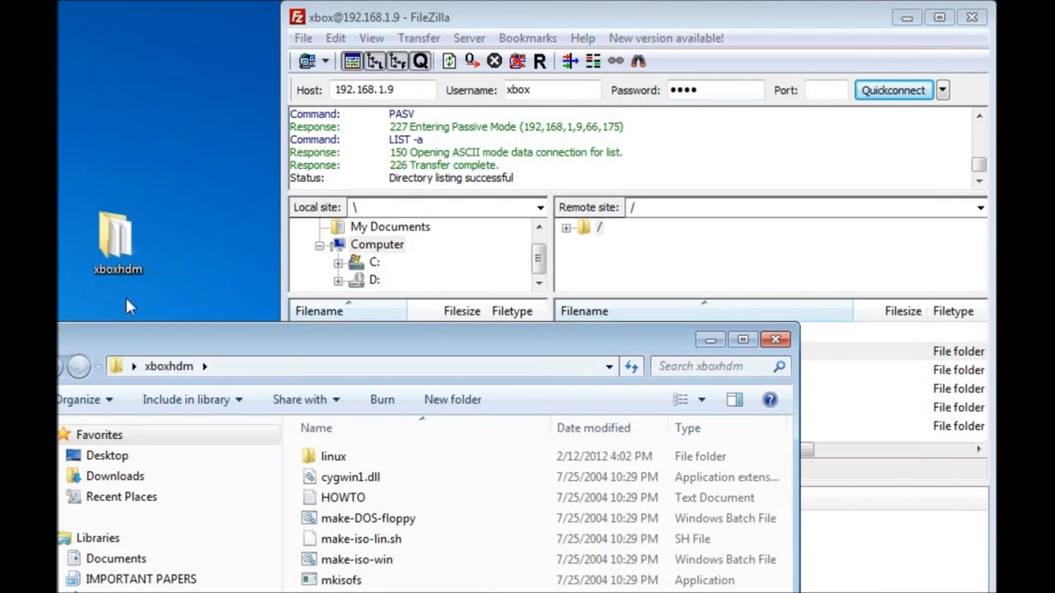
left_click_drag(162, 345, 317, 72)
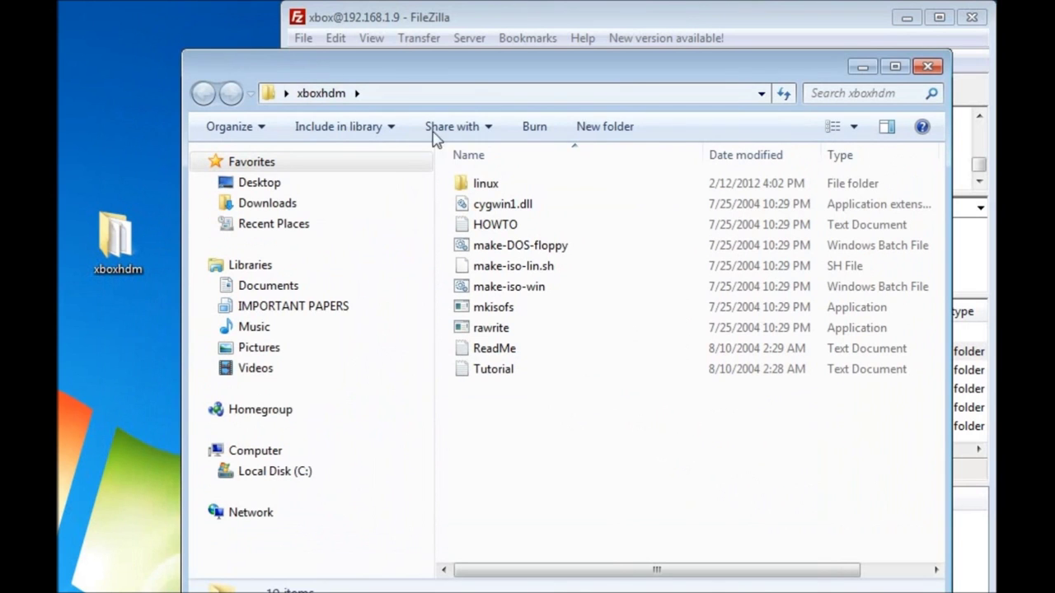
double_click(478, 184)
left_click_drag(468, 80, 363, 186)
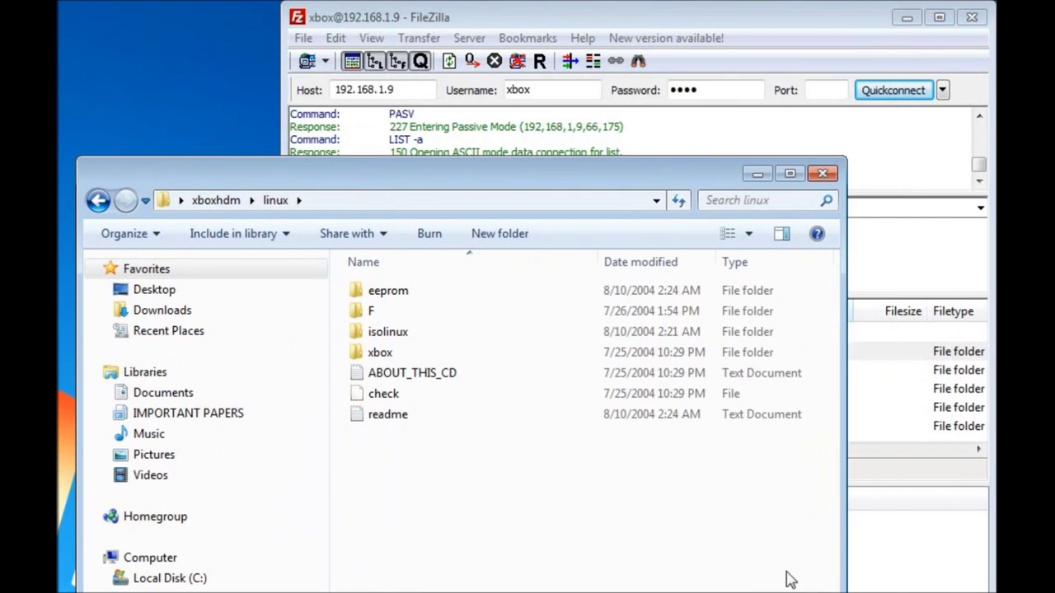
left_click_drag(841, 563, 488, 557)
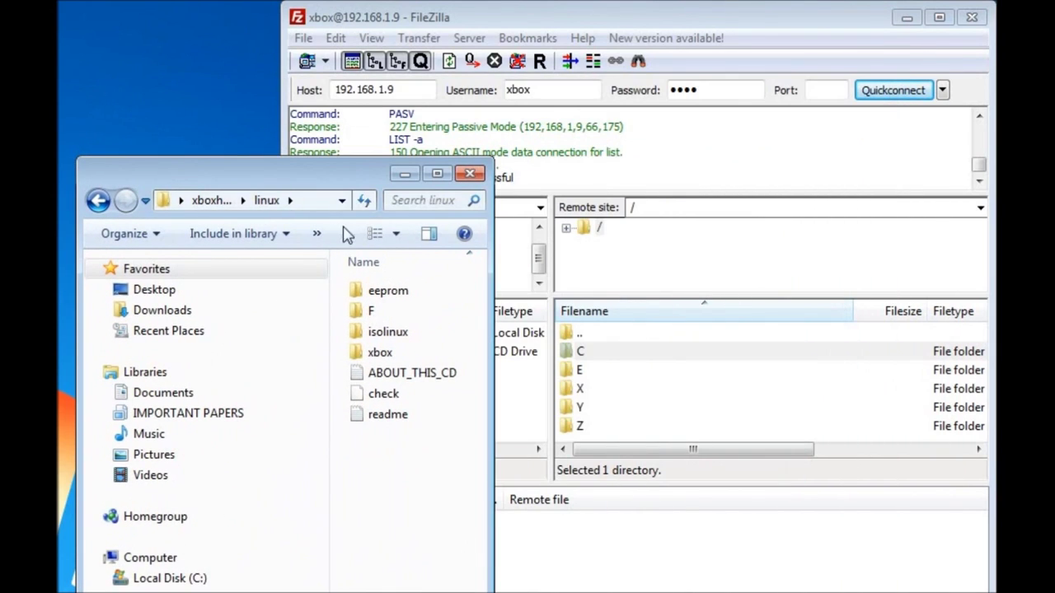
left_click_drag(79, 410, 227, 434)
left_click_drag(388, 165, 218, 163)
Step: Download the console's C and E folders into the local linux folder and minimize that folder's window
left_click(591, 356)
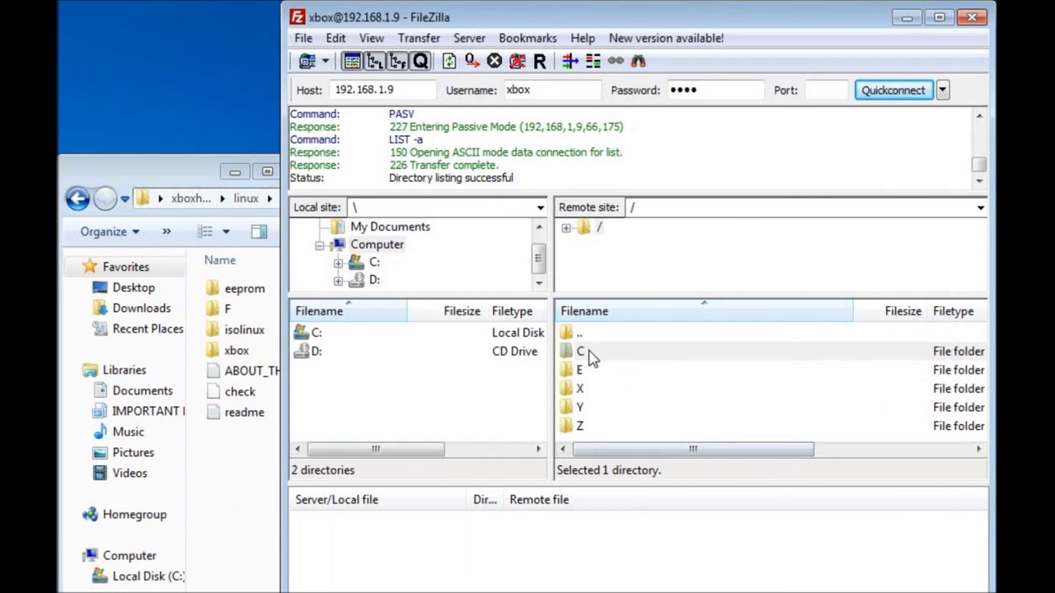
key("shift+Down")
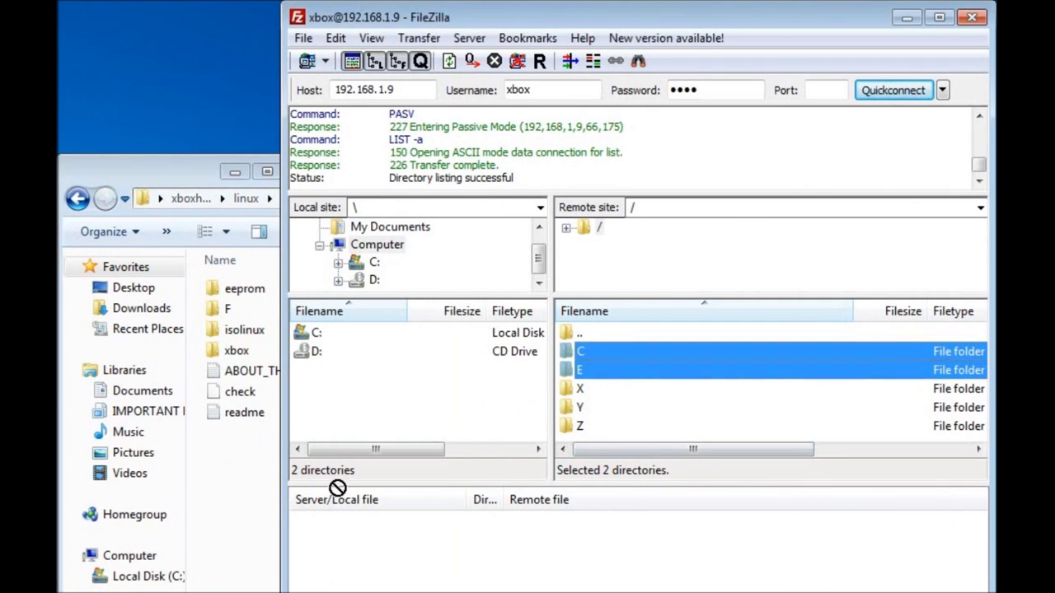
left_click_drag(236, 509, 231, 515)
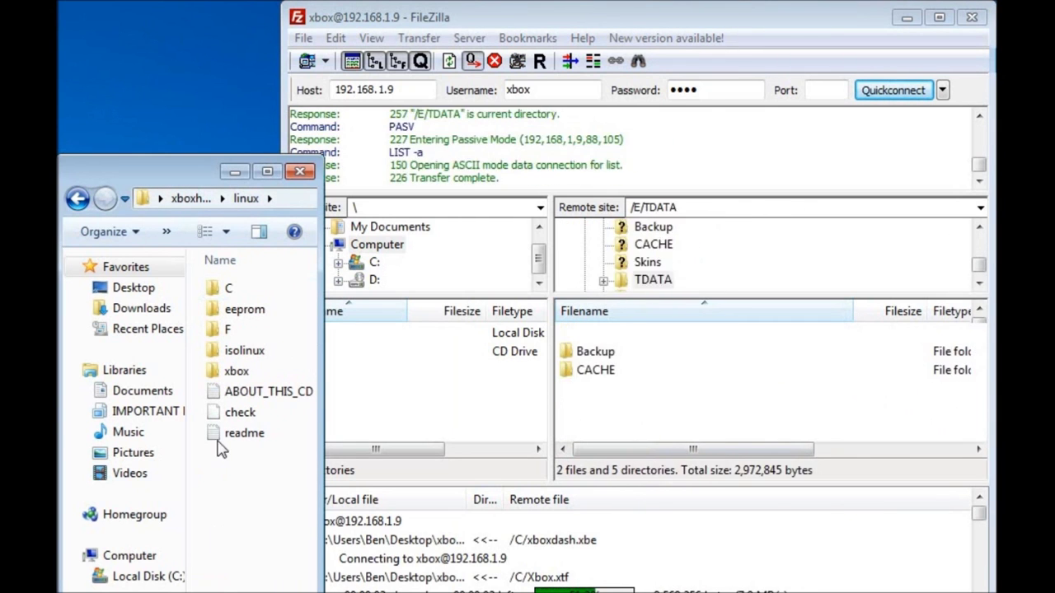
left_click(234, 172)
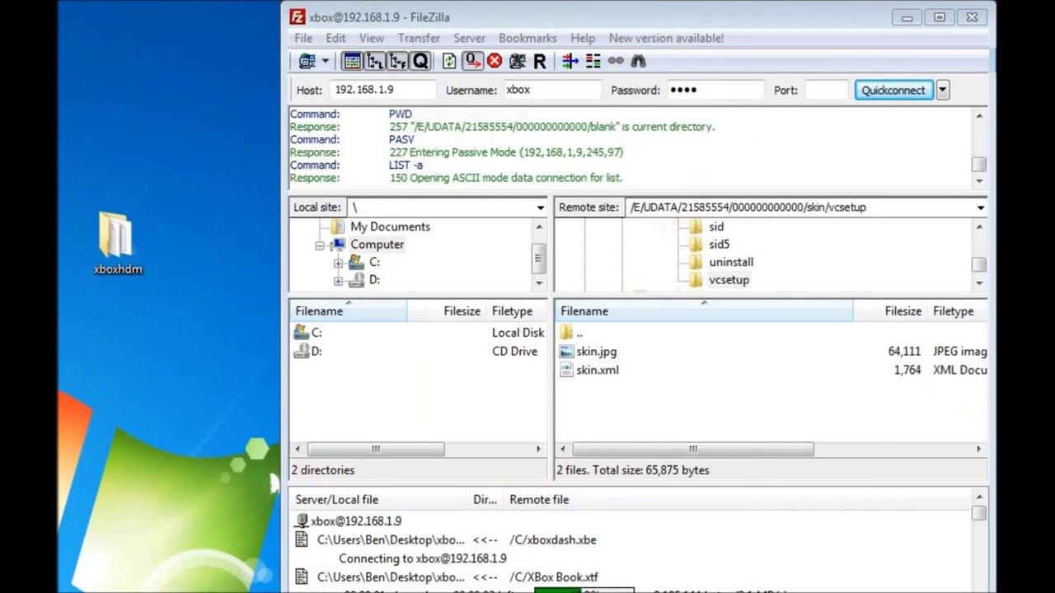
left_click_drag(425, 592, 425, 567)
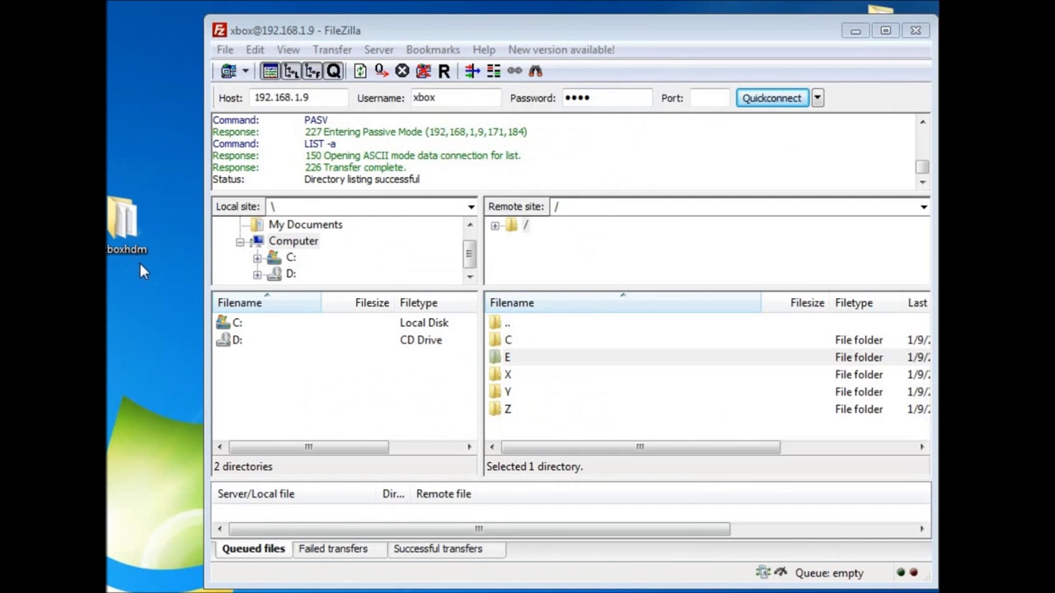
Step: Open the eeprom folder inside xboxhdm's linux folder and narrow its window to leave the remote file list accessible
double_click(137, 246)
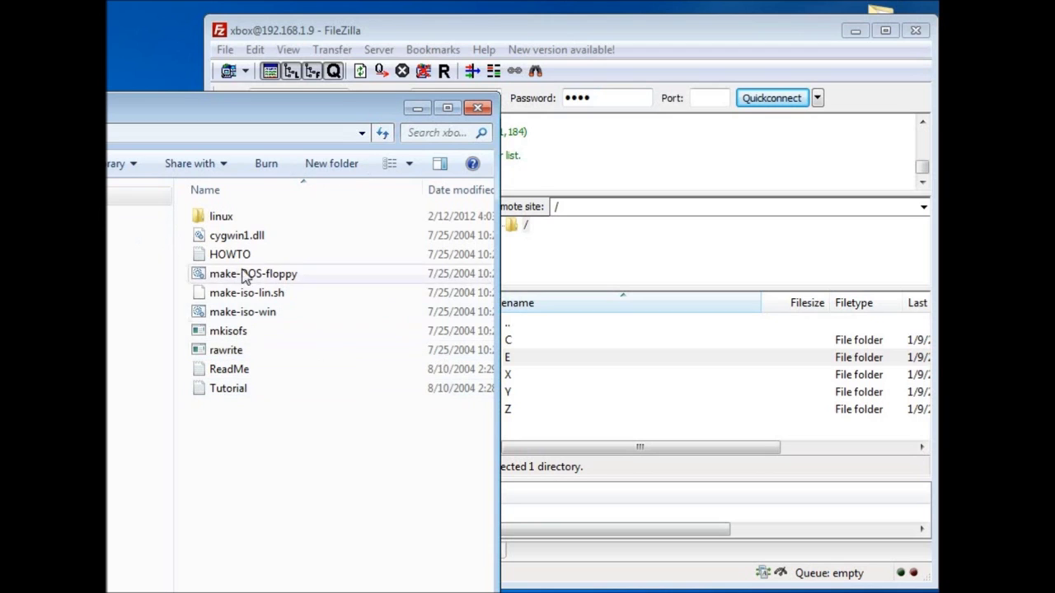
double_click(223, 218)
left_click(219, 256)
double_click(221, 256)
left_click_drag(496, 366, 379, 369)
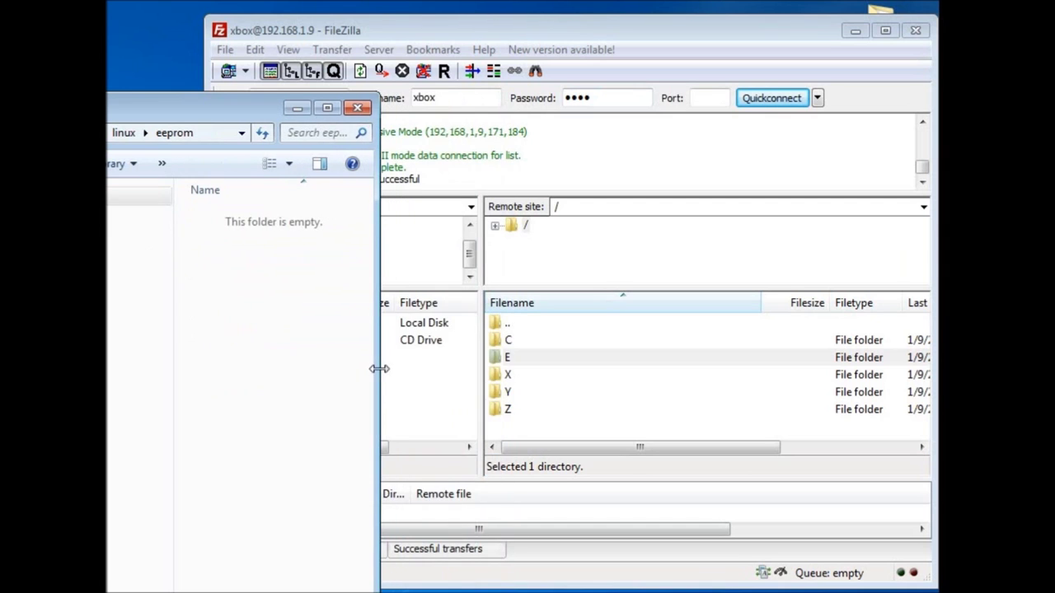
Step: Download eeprom.bin from the console's /E/Backup/Eeprom folder into the local eeprom folder
double_click(508, 358)
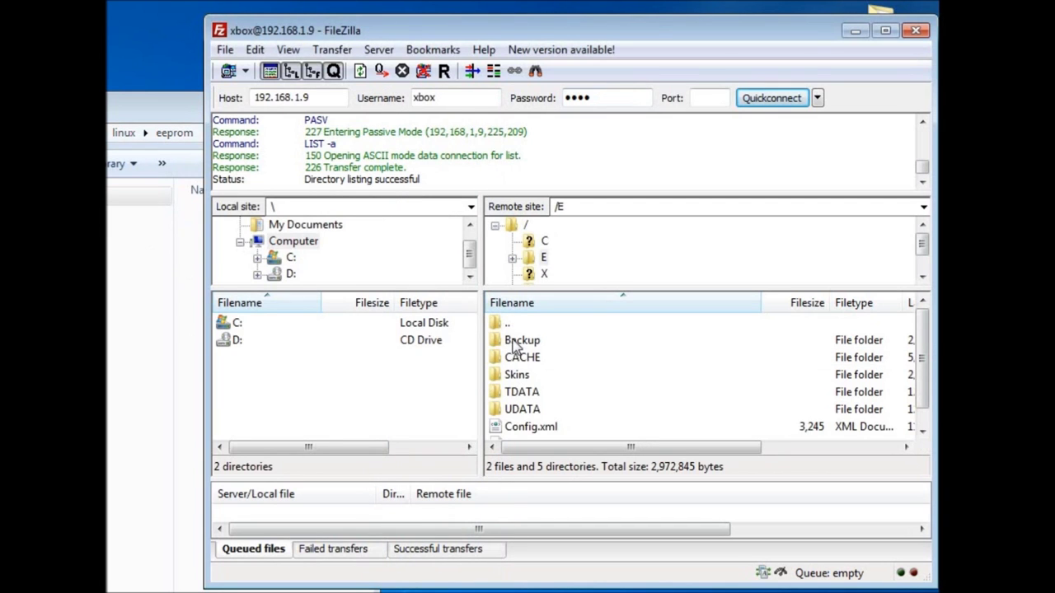
double_click(515, 341)
double_click(515, 341)
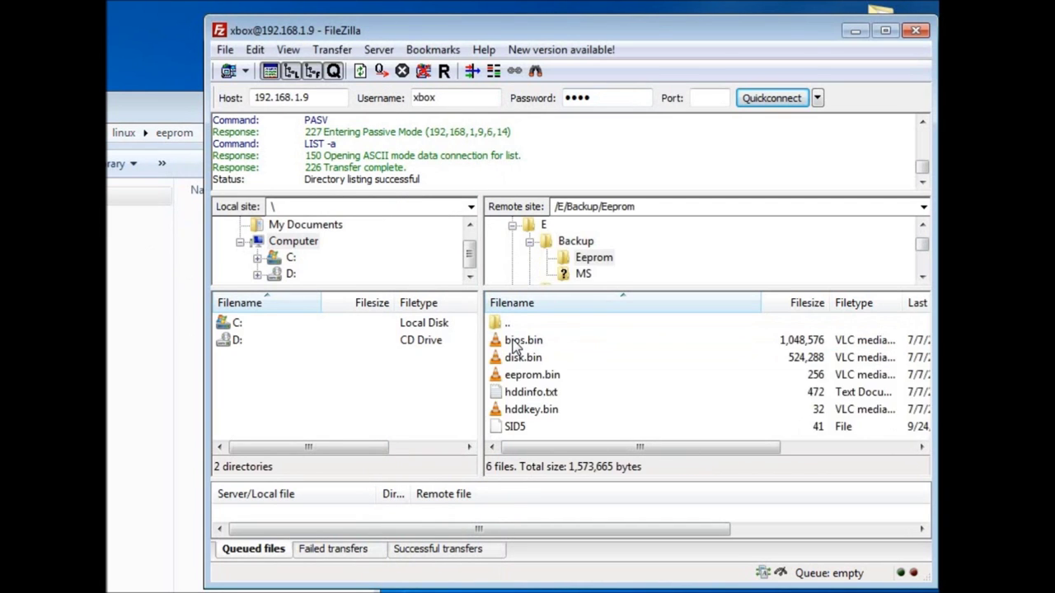
left_click(522, 381)
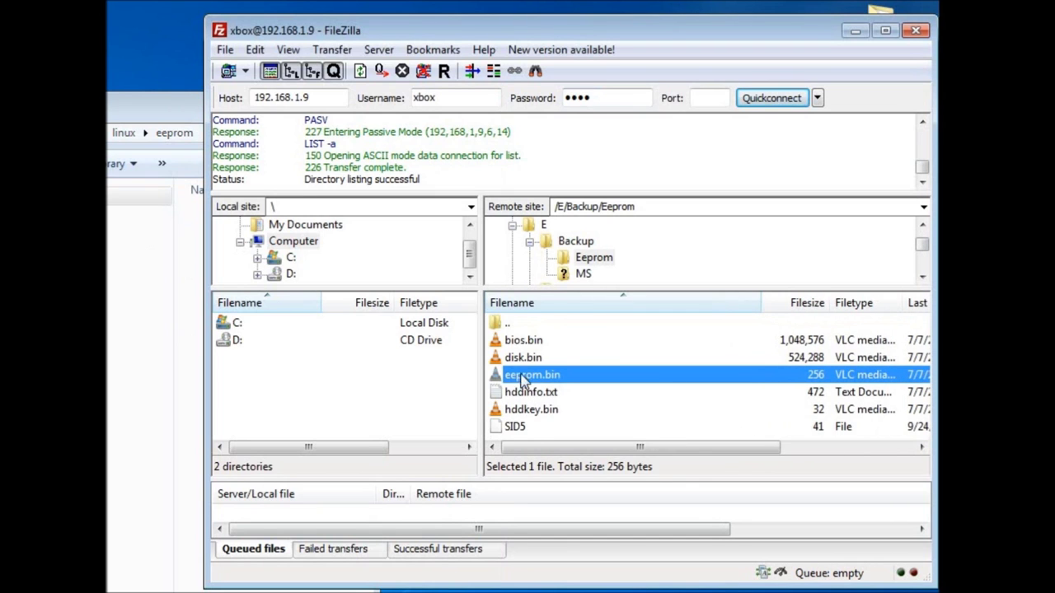
left_click(178, 236)
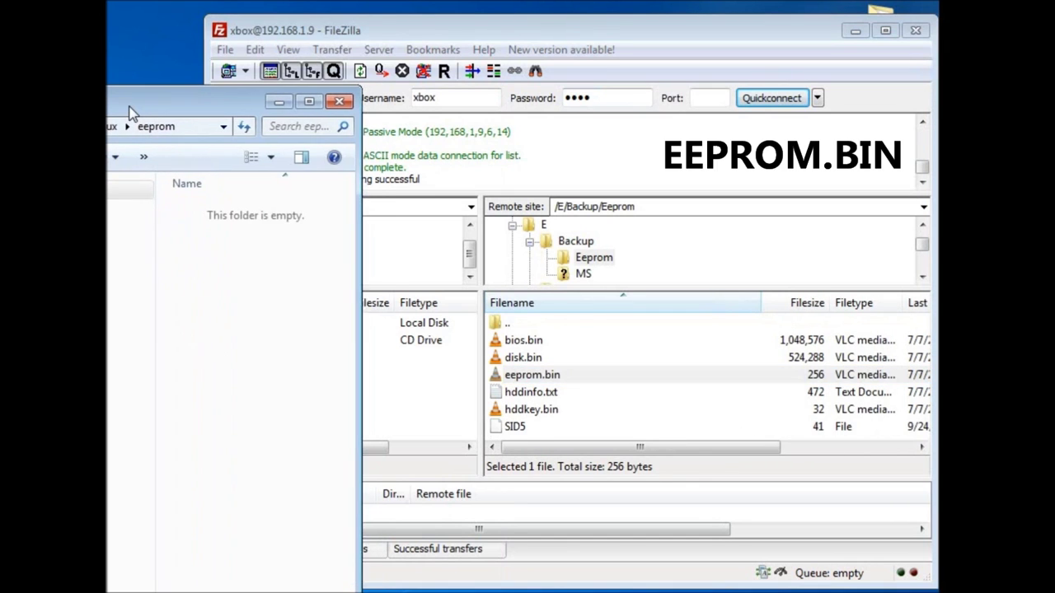
left_click_drag(550, 388, 187, 352)
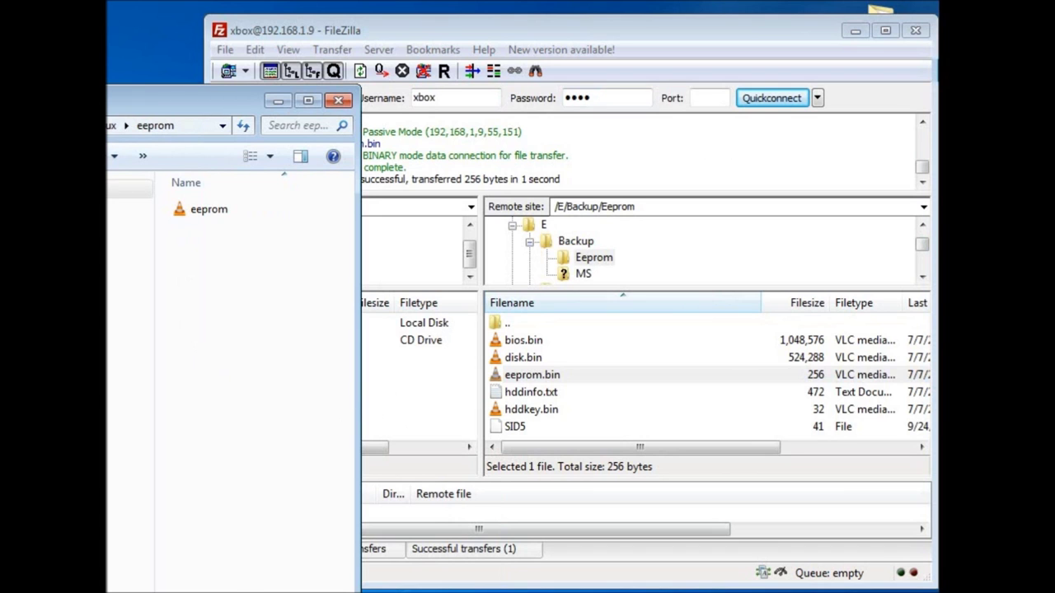
Step: Reposition and enlarge the eeprom folder window, return to the linux folder and narrow the navigation pane
left_click_drag(247, 592, 247, 365)
left_click_drag(223, 105, 589, 121)
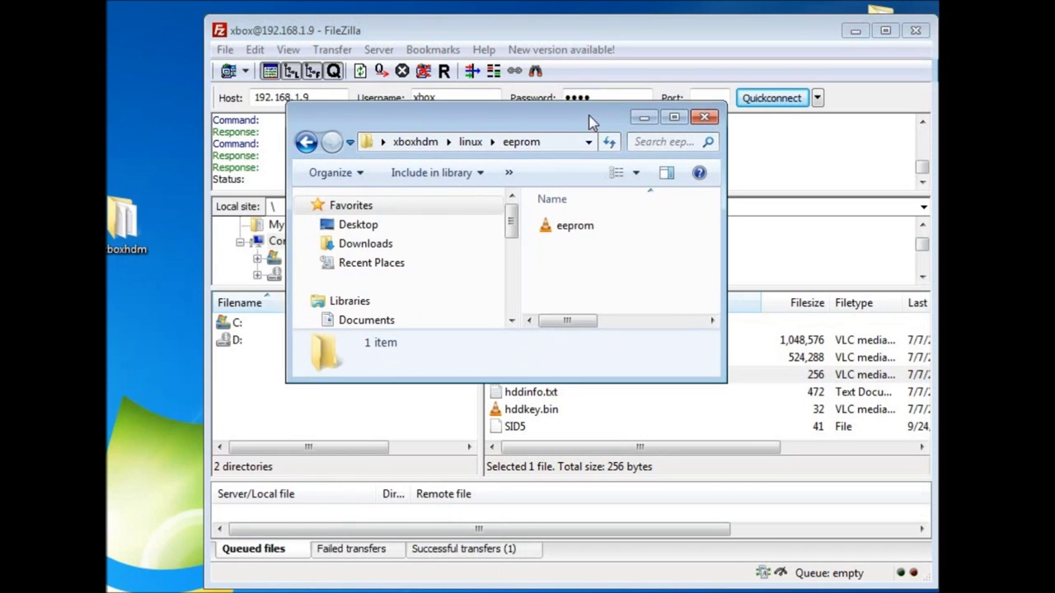
left_click_drag(719, 379, 899, 591)
left_click(306, 142)
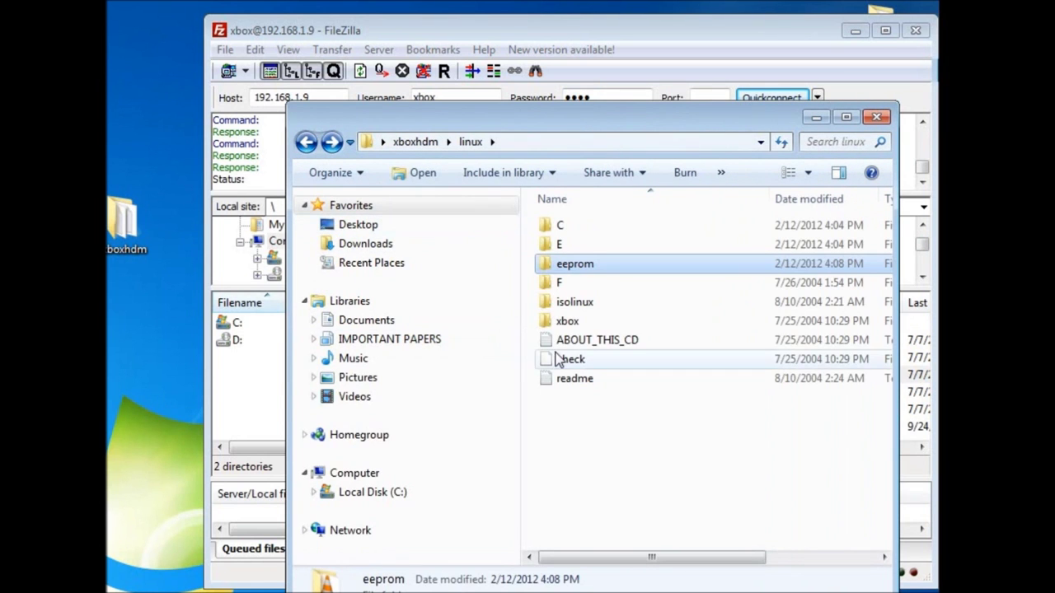
left_click_drag(521, 338, 399, 329)
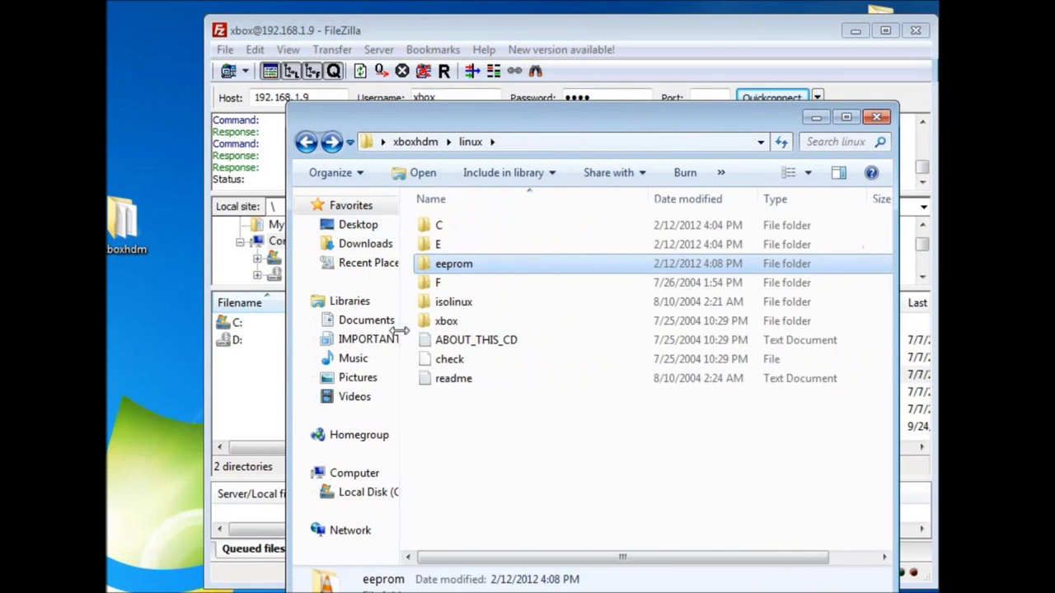
Step: Check the contents of the C, E and eeprom folders inside linux
double_click(440, 225)
left_click(305, 141)
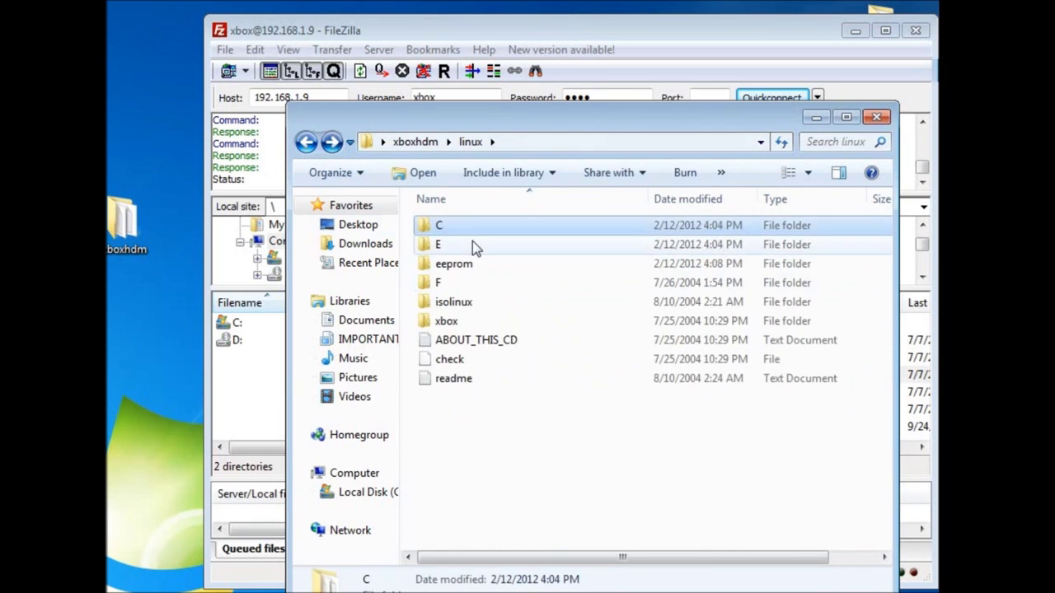
double_click(462, 247)
left_click(307, 143)
double_click(476, 267)
left_click(455, 235)
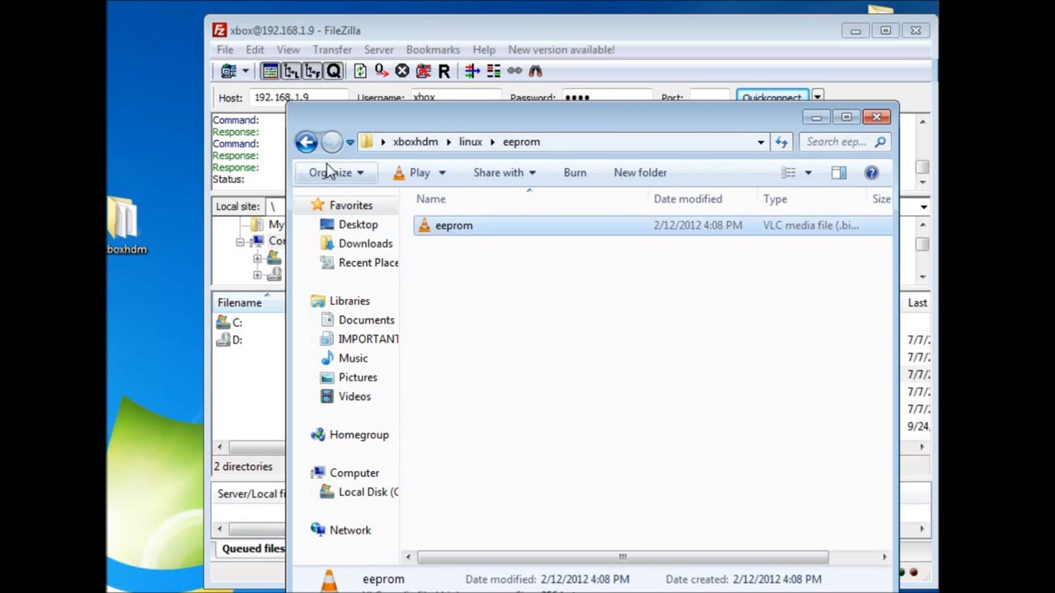
left_click(307, 142)
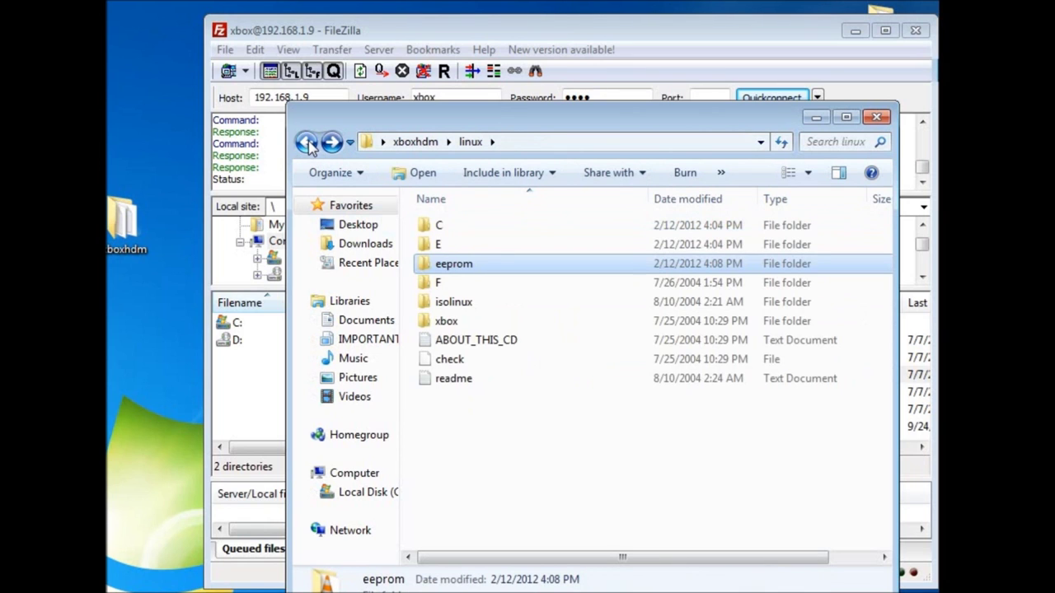
Step: Run make-iso-win in the xboxhdm folder to build the disc image, and select the resulting linux image file
left_click(307, 144)
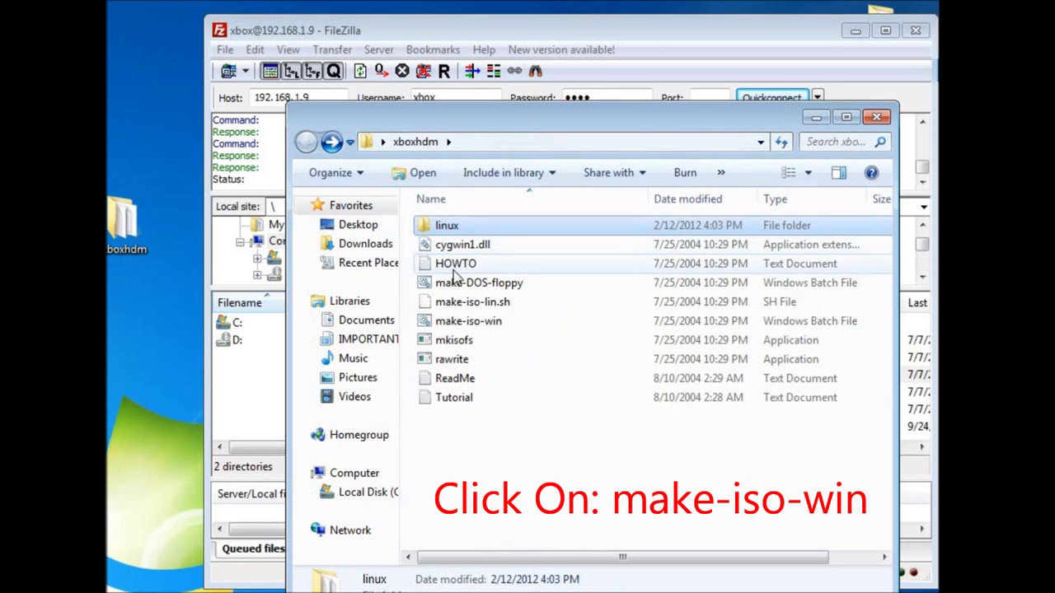
left_click(458, 325)
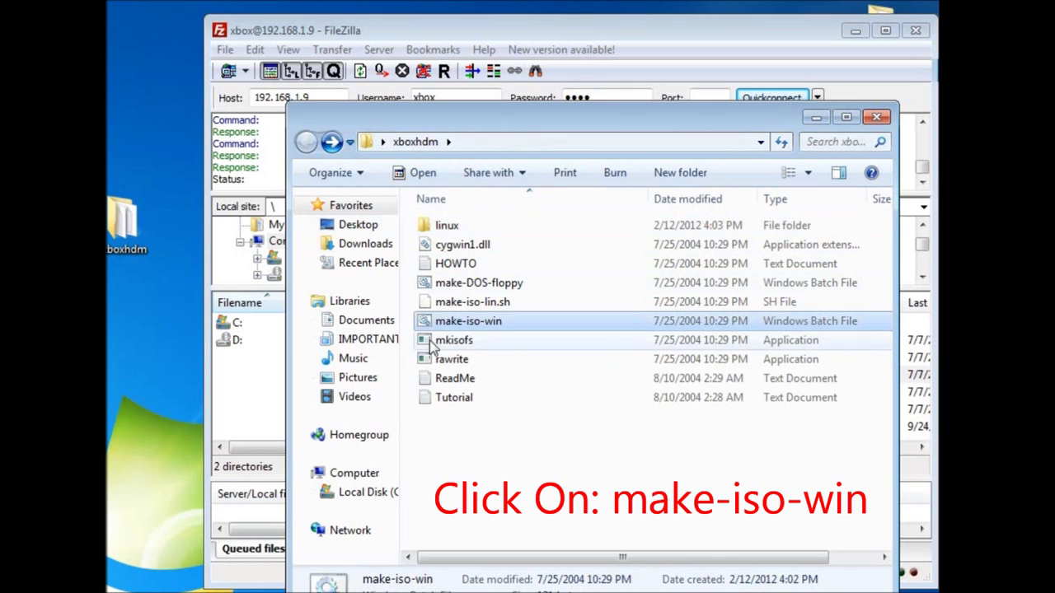
double_click(423, 324)
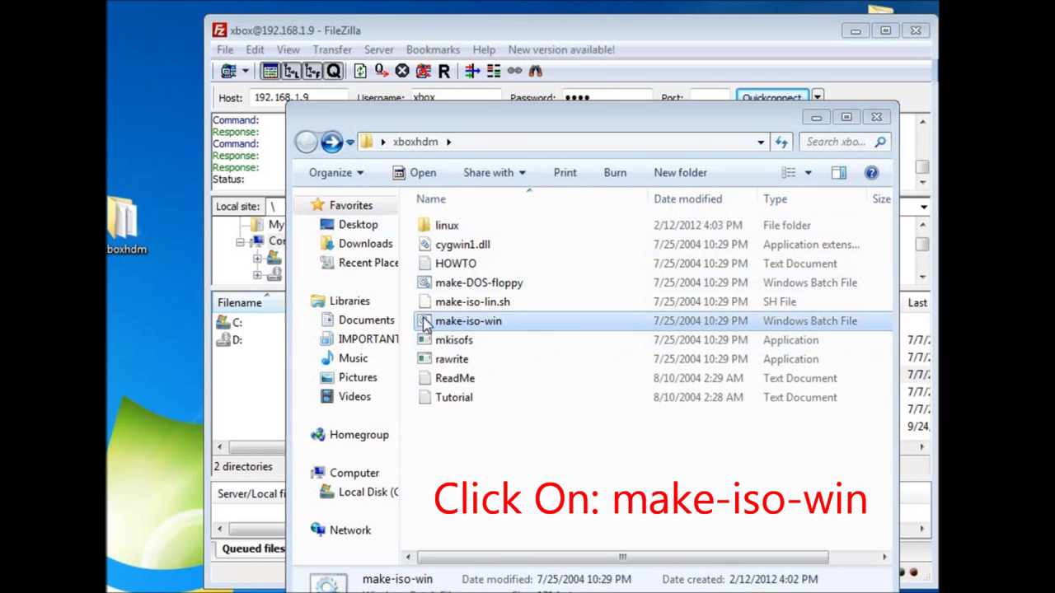
left_click_drag(587, 236, 681, 162)
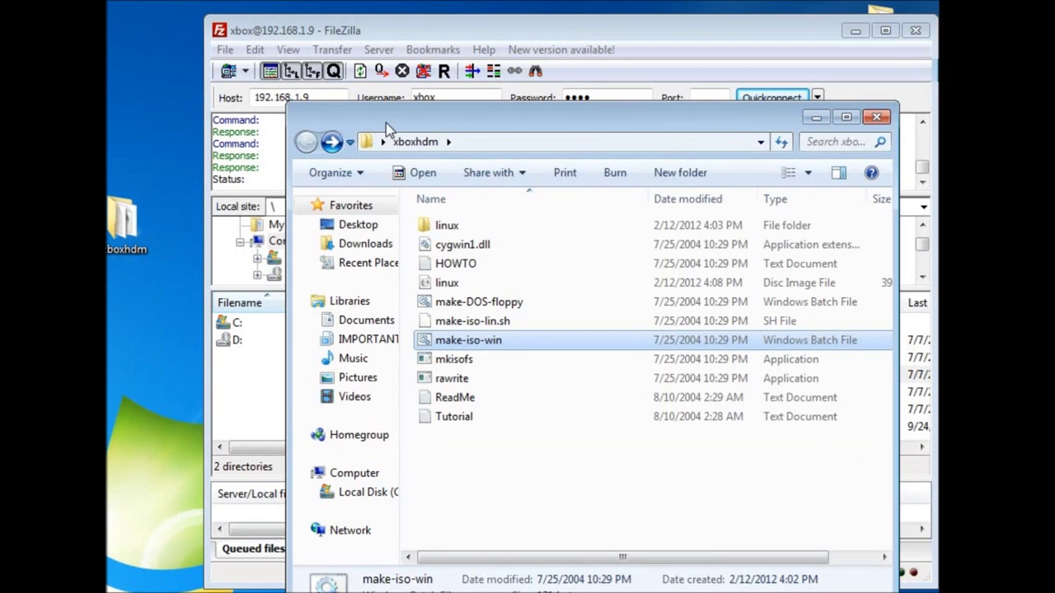
left_click(441, 285)
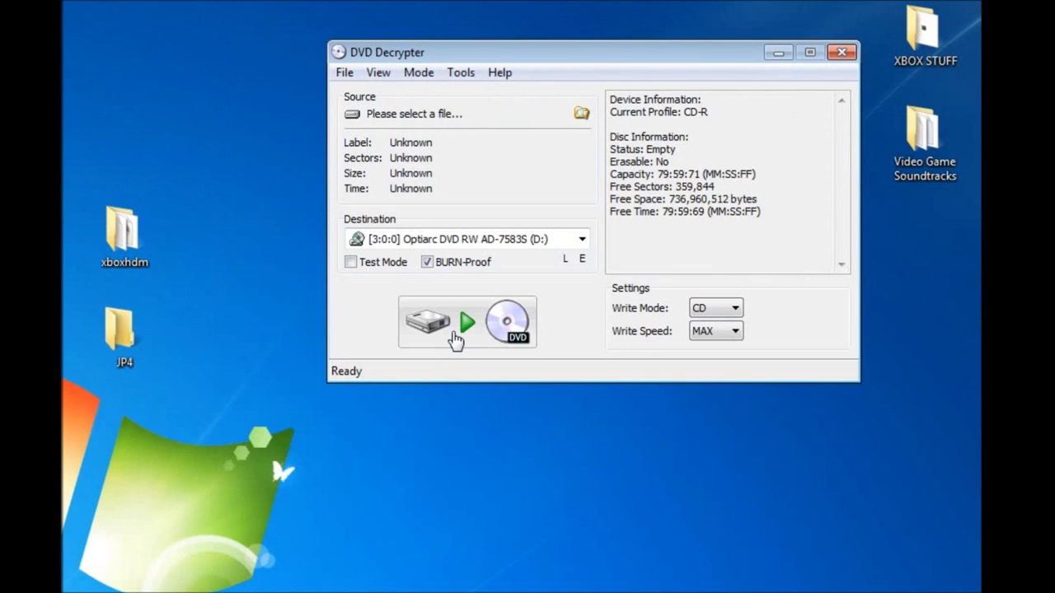
Step: In DVD Decrypter, burn linux.iso from the desktop's xboxhdm folder to the blank CD-R at 4x write speed
left_click(713, 335)
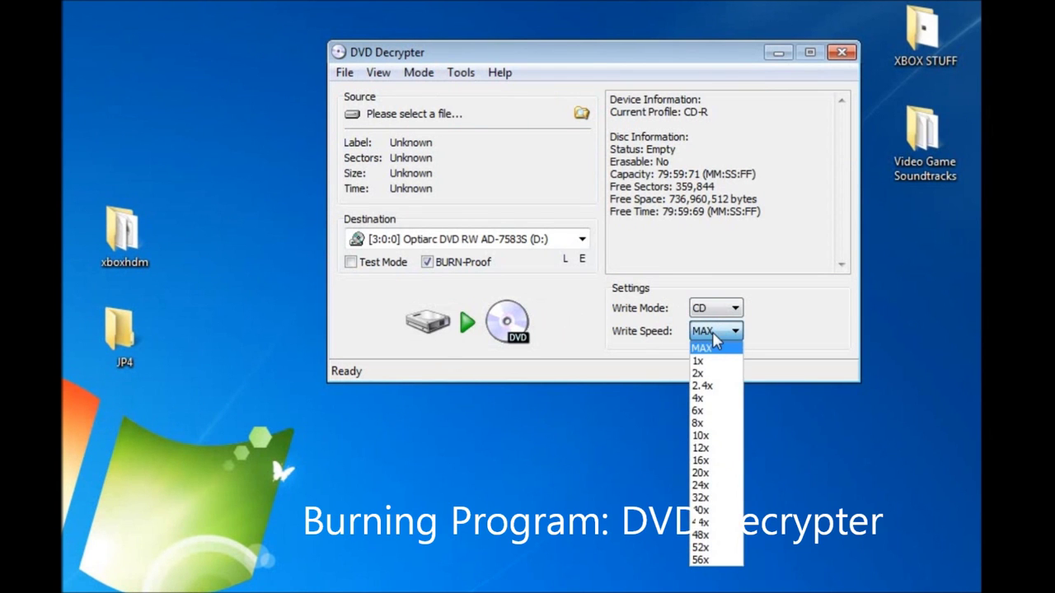
left_click(710, 399)
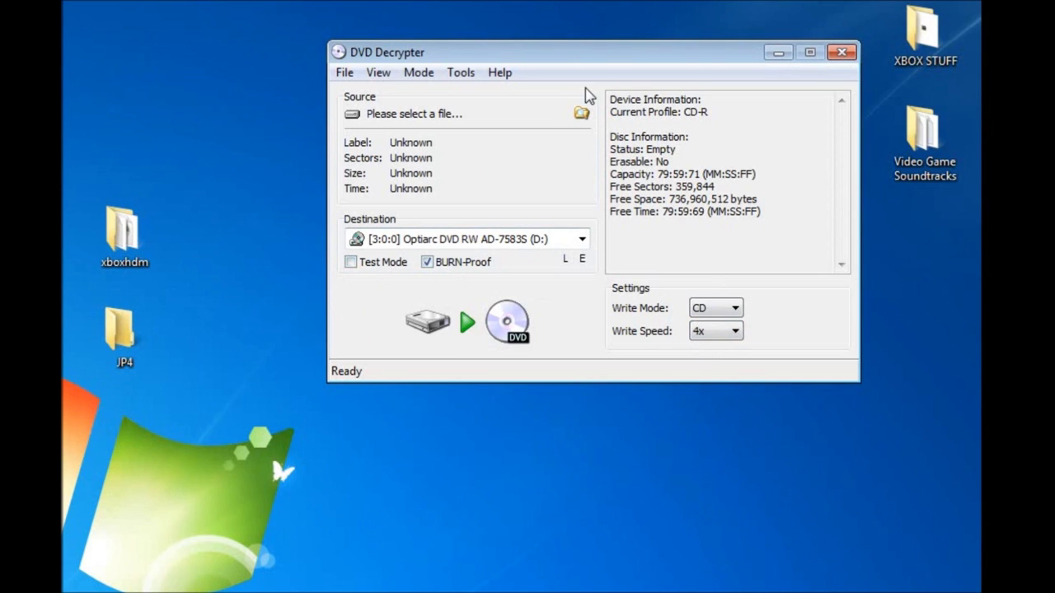
left_click(582, 114)
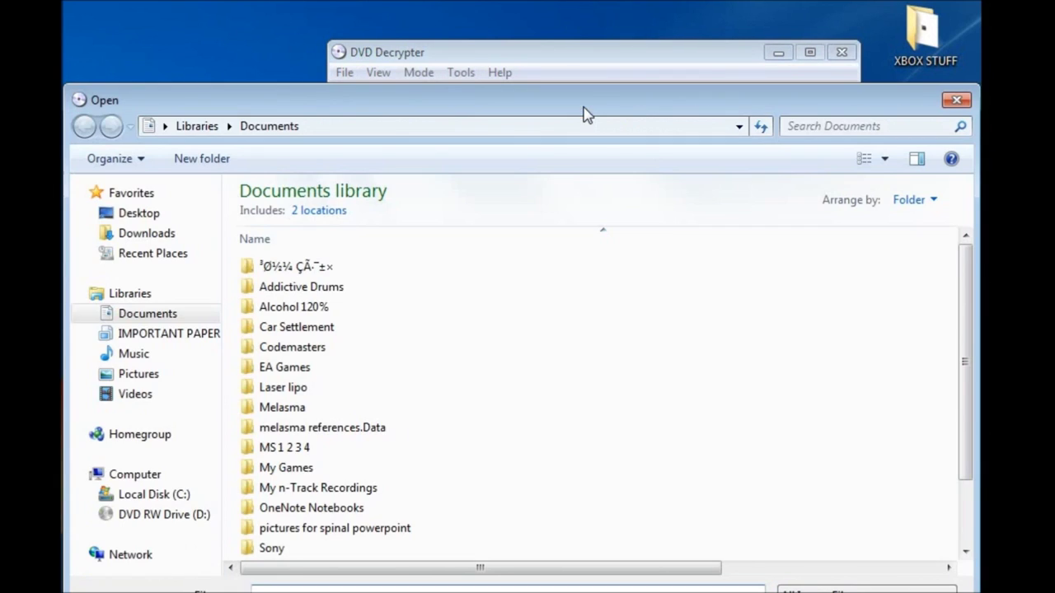
left_click(154, 219)
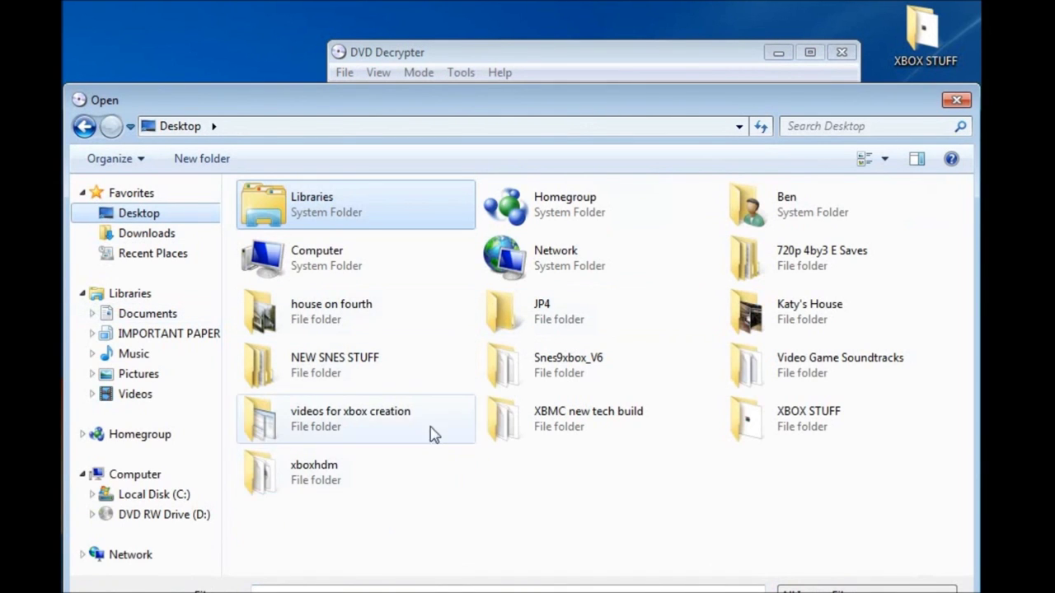
double_click(345, 480)
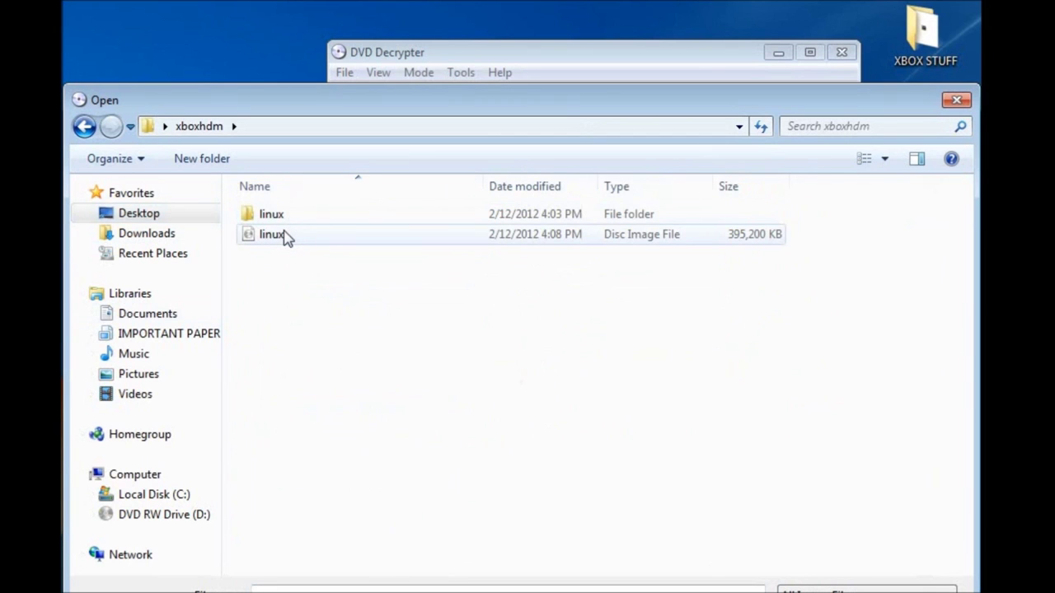
left_click(283, 237)
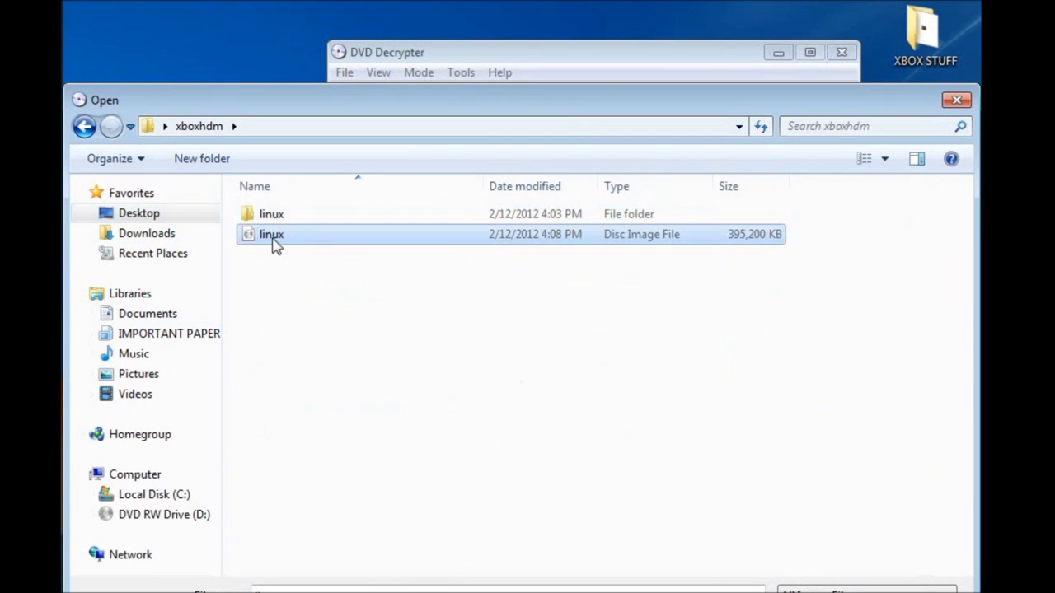
double_click(275, 238)
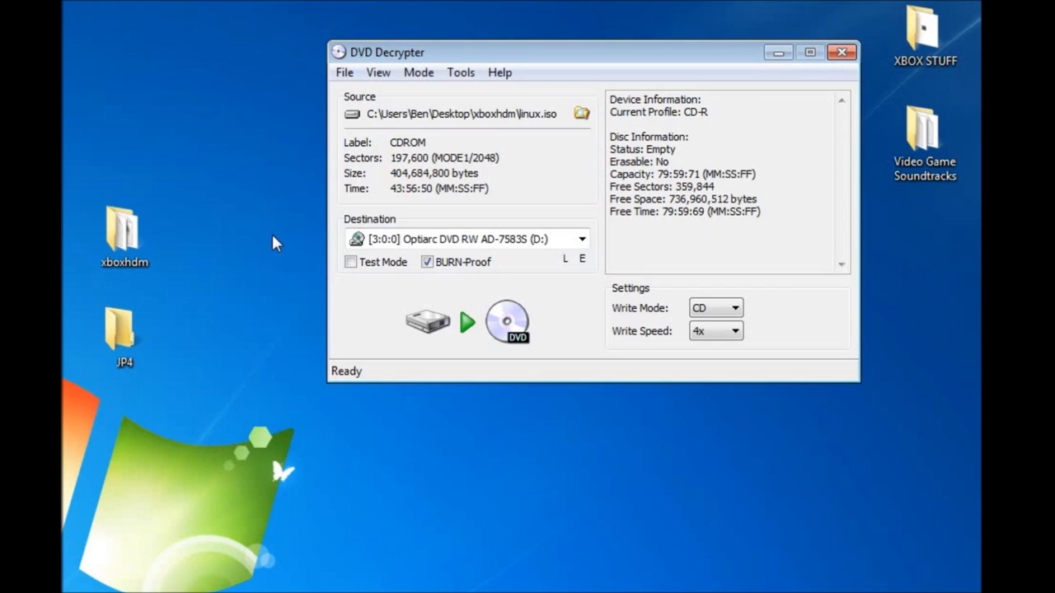
left_click(476, 338)
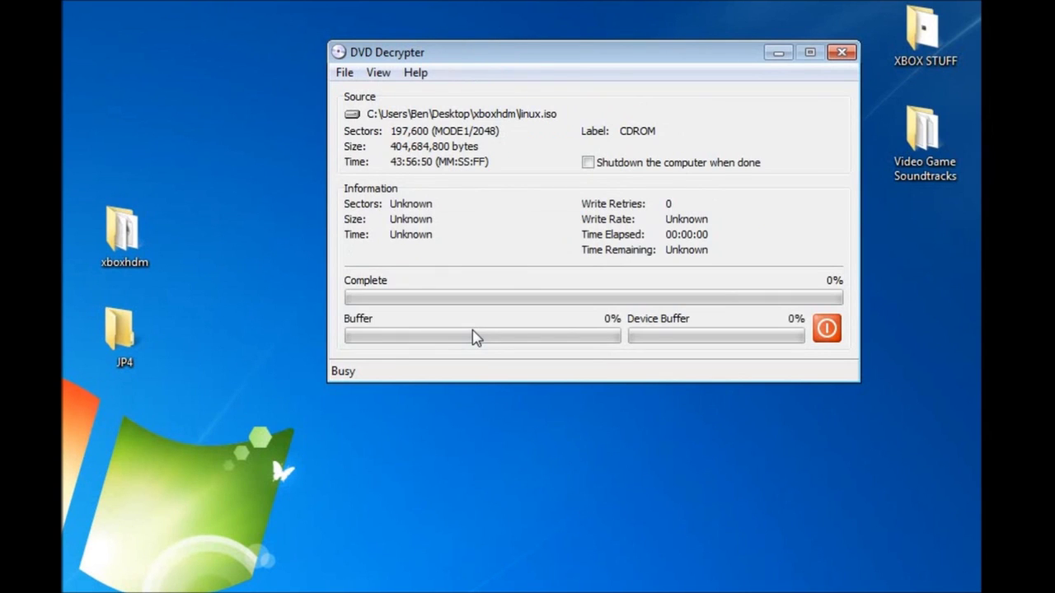